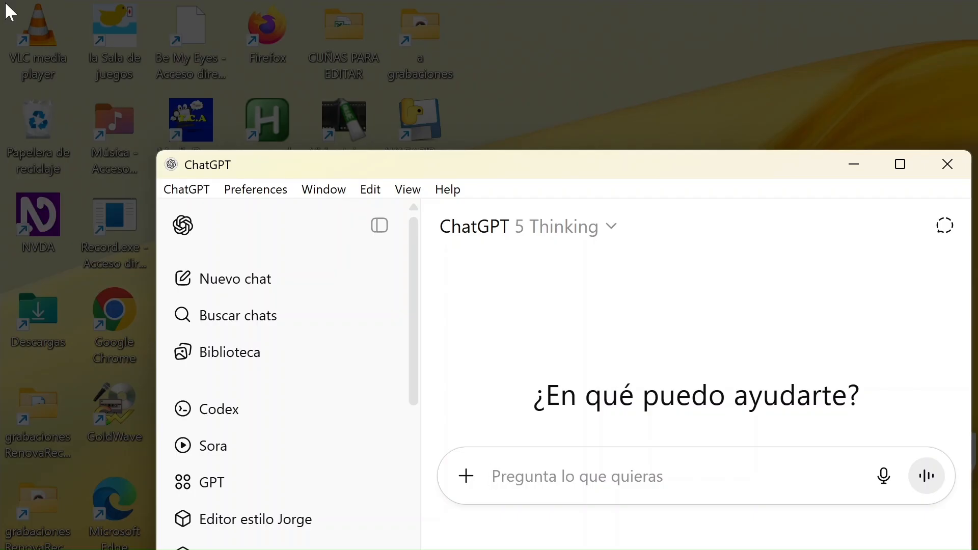
# Choose the GPT-5 Thinking model and turn on the Investiga research mode for the new chat
pyautogui.press('Return')
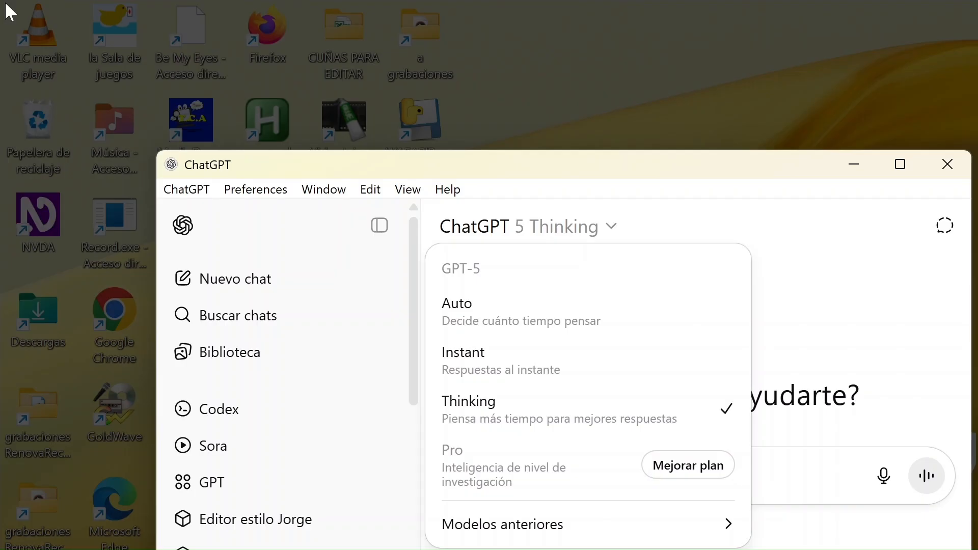
pyautogui.press('Return')
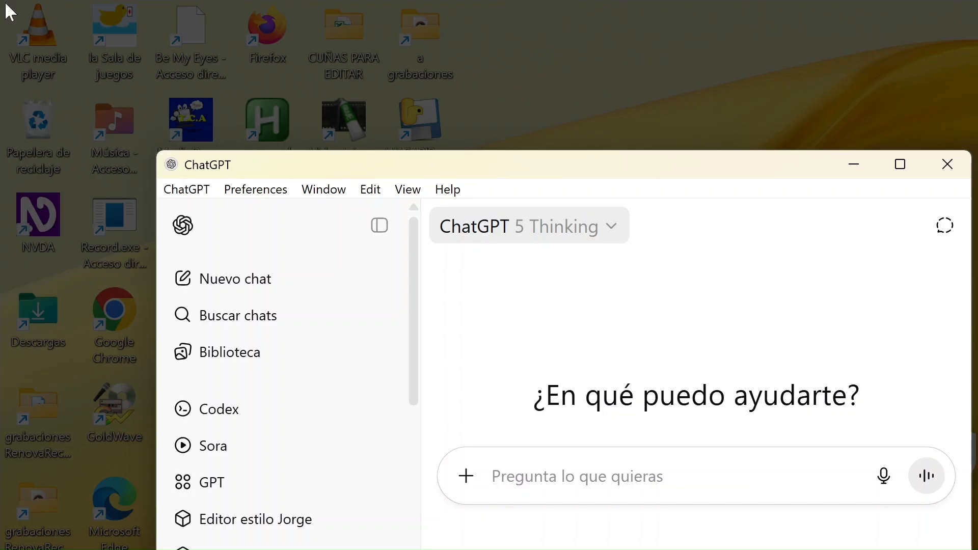
pyautogui.press('Return')
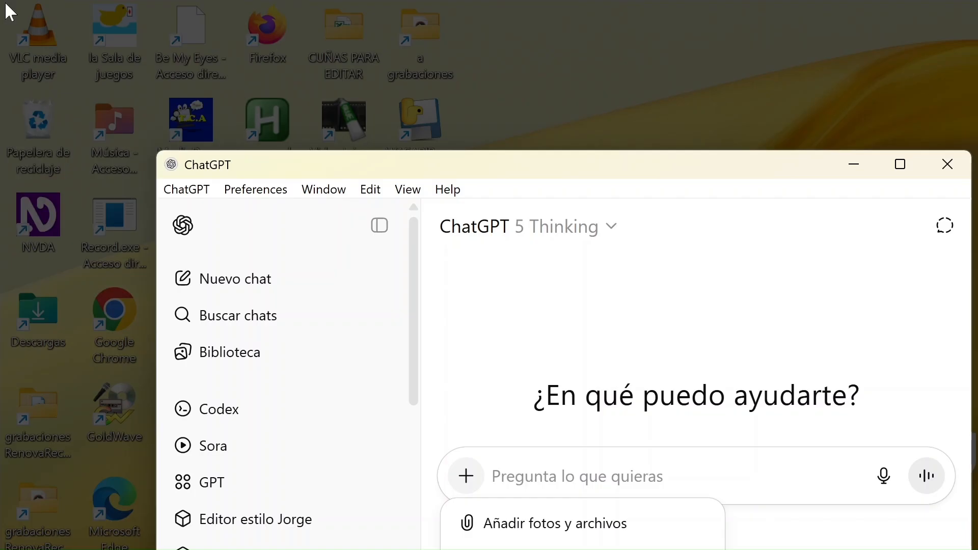
pyautogui.press('Return')
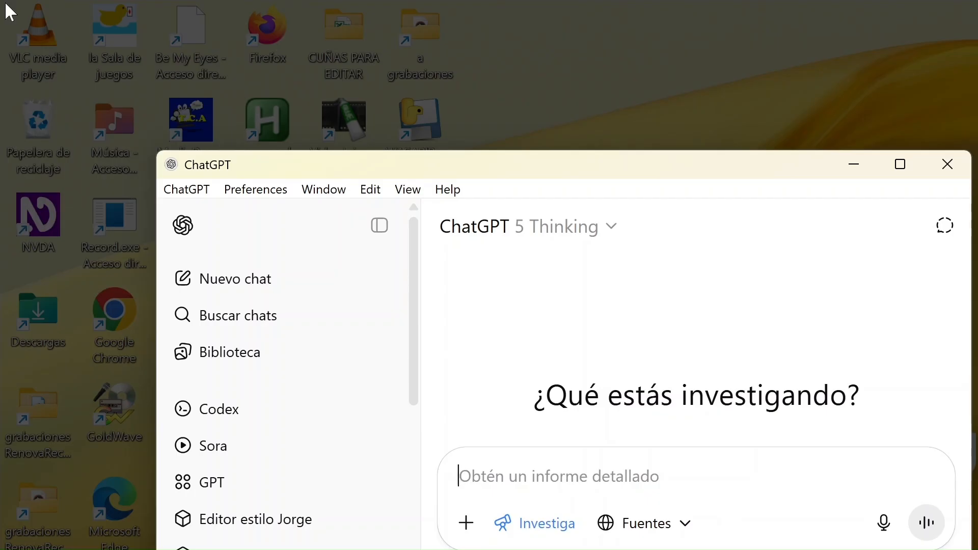
# Submit the revised research prompt from the Word document about artificial intelligence and its importance for people with all disabilities
pyautogui.hotkey('ctrl', 'v')
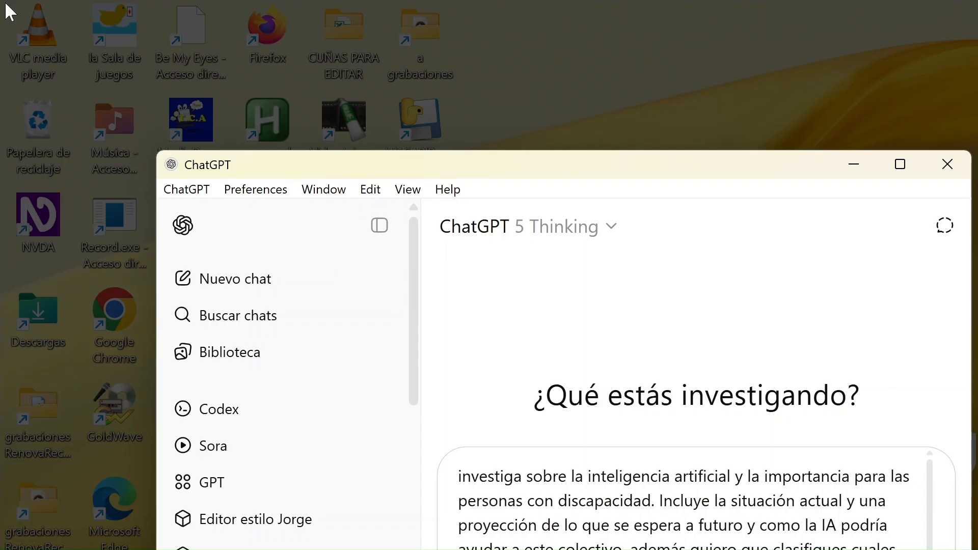
pyautogui.hotkey('alt', 'Tab')
pyautogui.hotkey('alt', 'Tab')
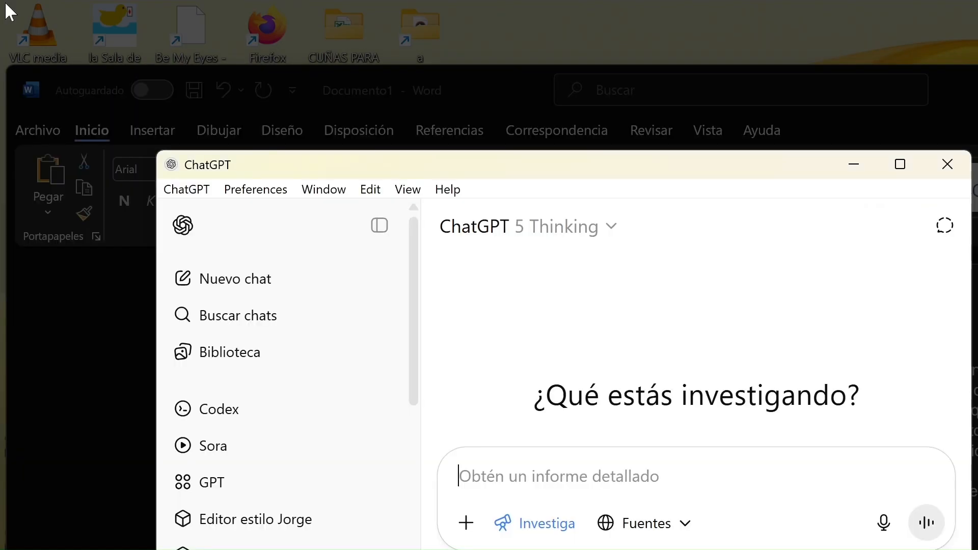
pyautogui.hotkey('ctrl', 'v')
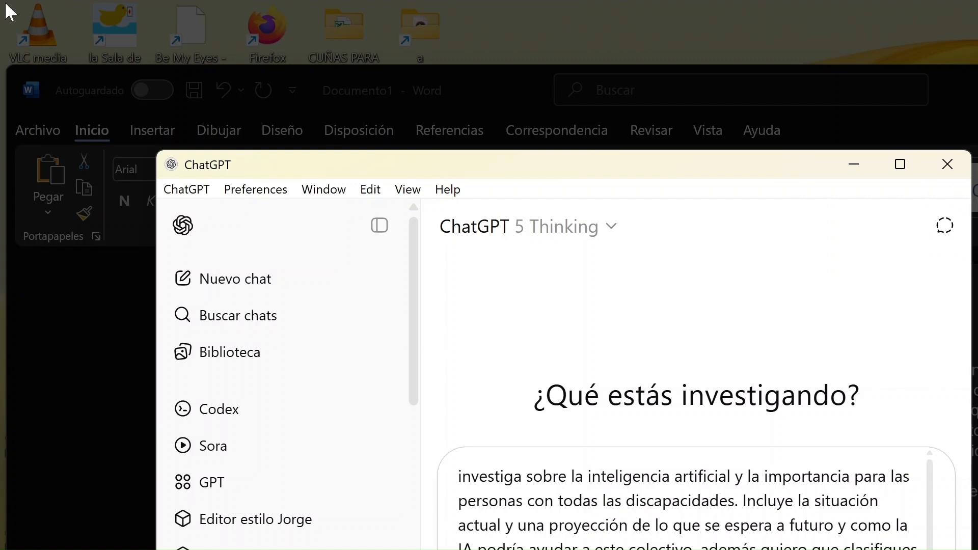
pyautogui.press('Up')
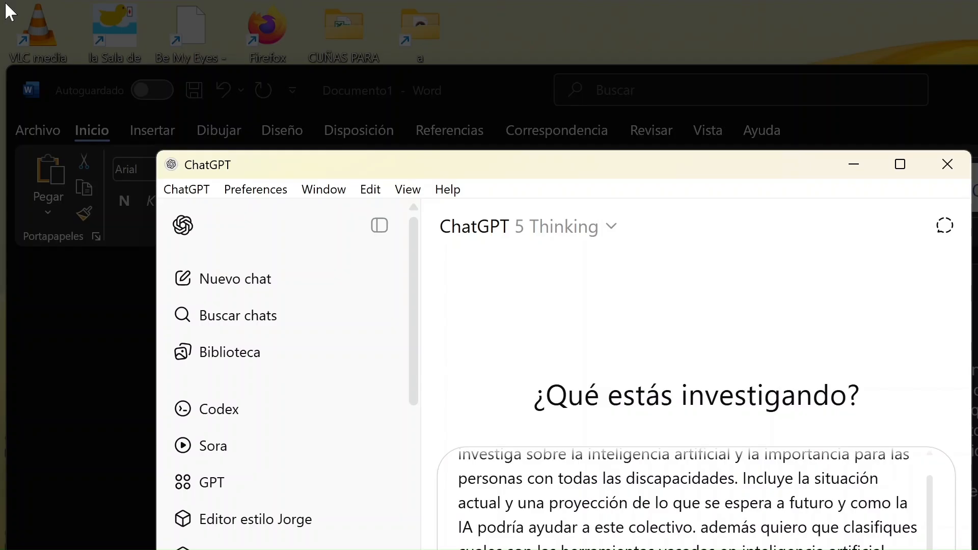
pyautogui.press('Return')
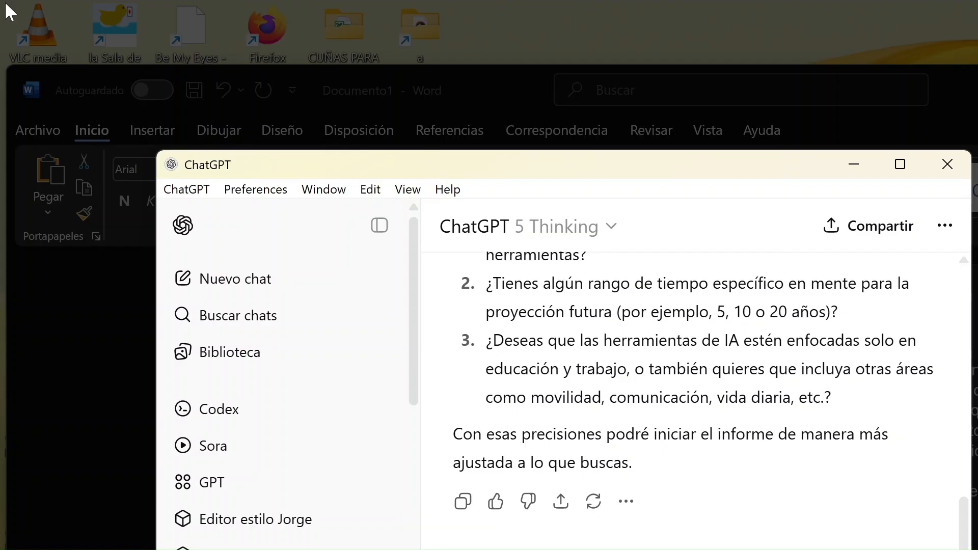
# Read the clarifying questions and answer them with "1. si. 2. 2 años. 3. incorpora todas."
pyautogui.hotkey('shift', 'h')
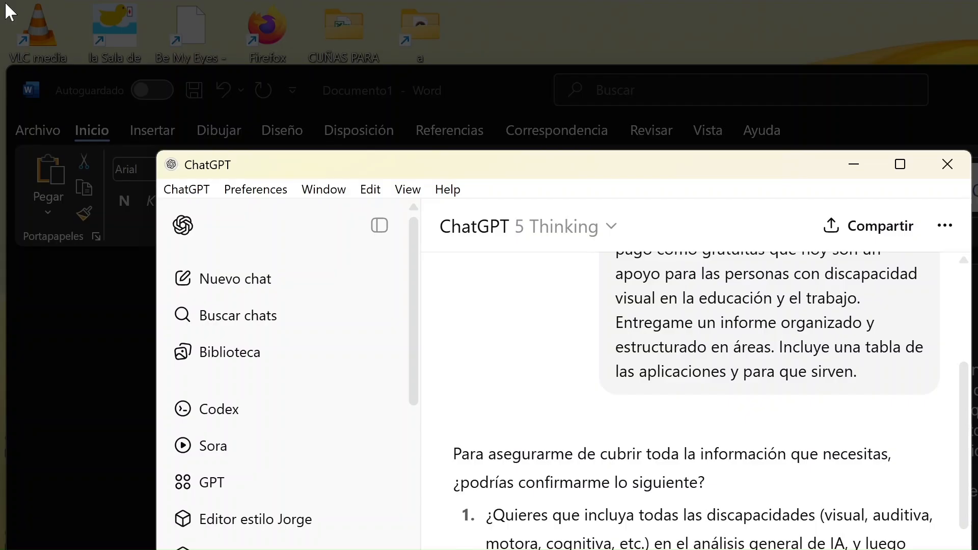
pyautogui.press('Down')
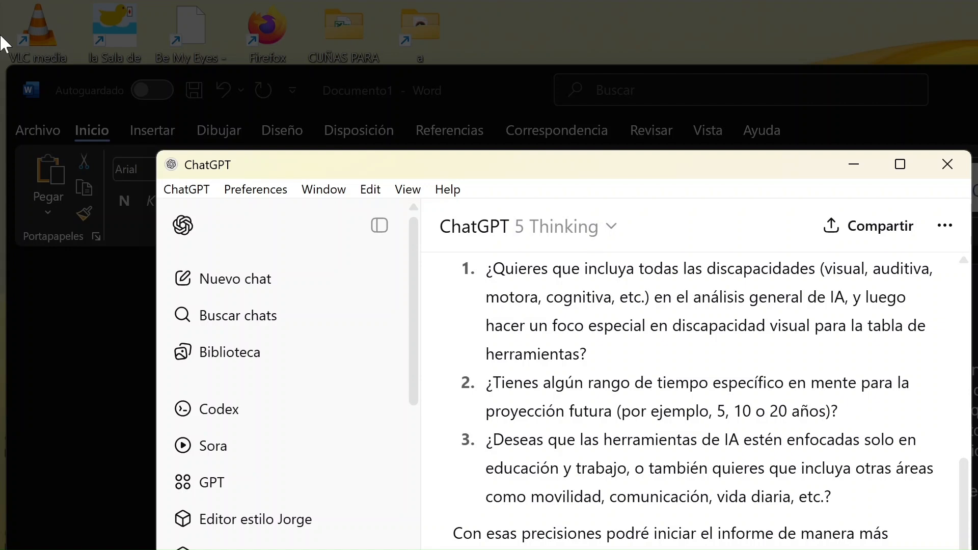
pyautogui.press('Return')
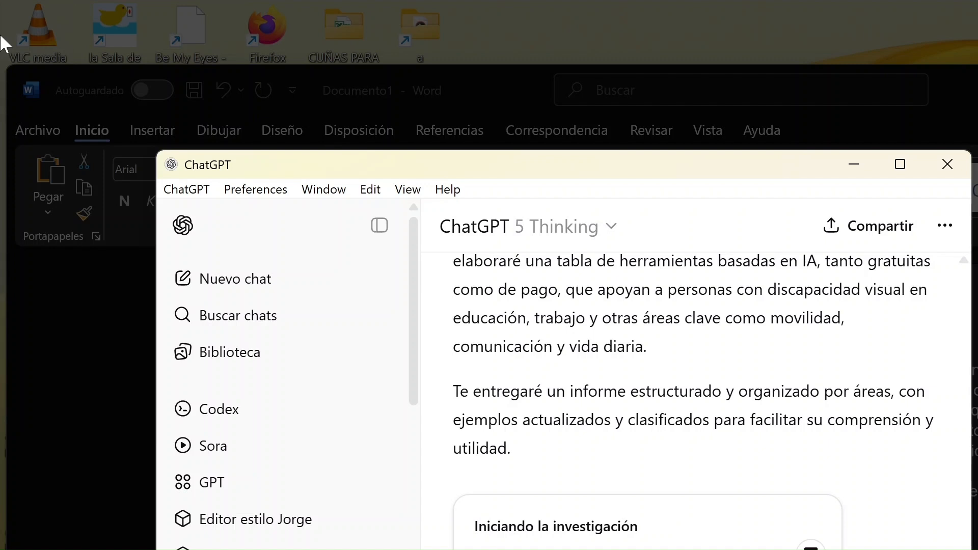
pyautogui.hotkey('alt', 'Tab')
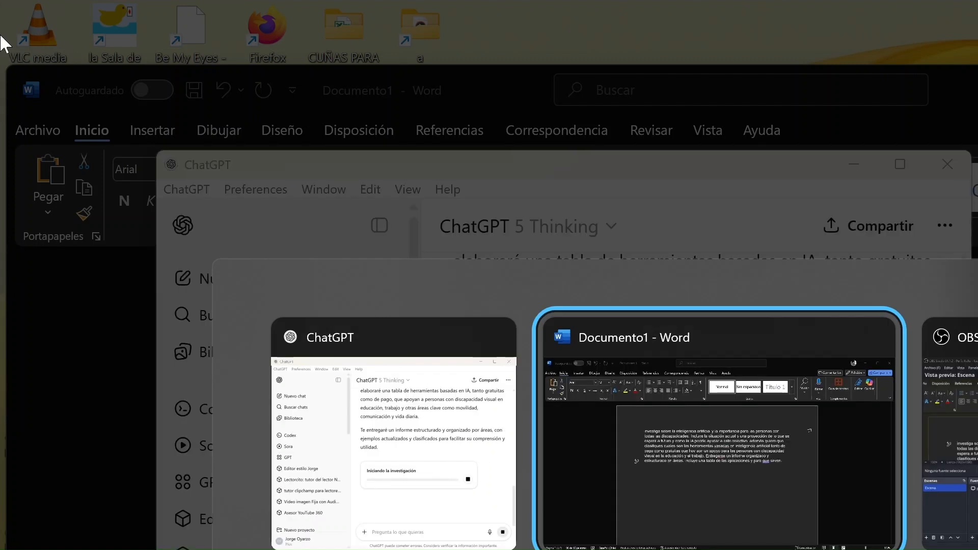
pyautogui.hotkey('alt', 'Tab')
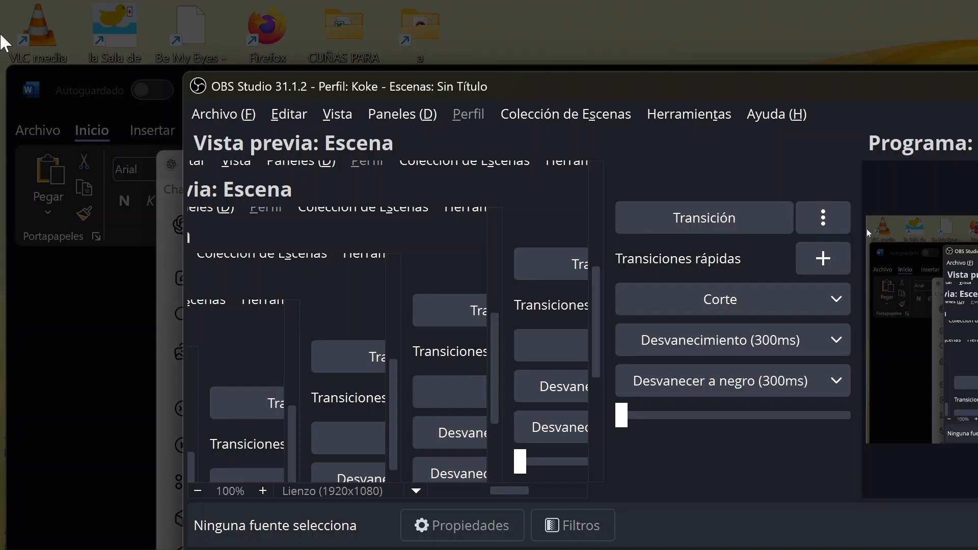
pyautogui.hotkey('alt', 'Tab')
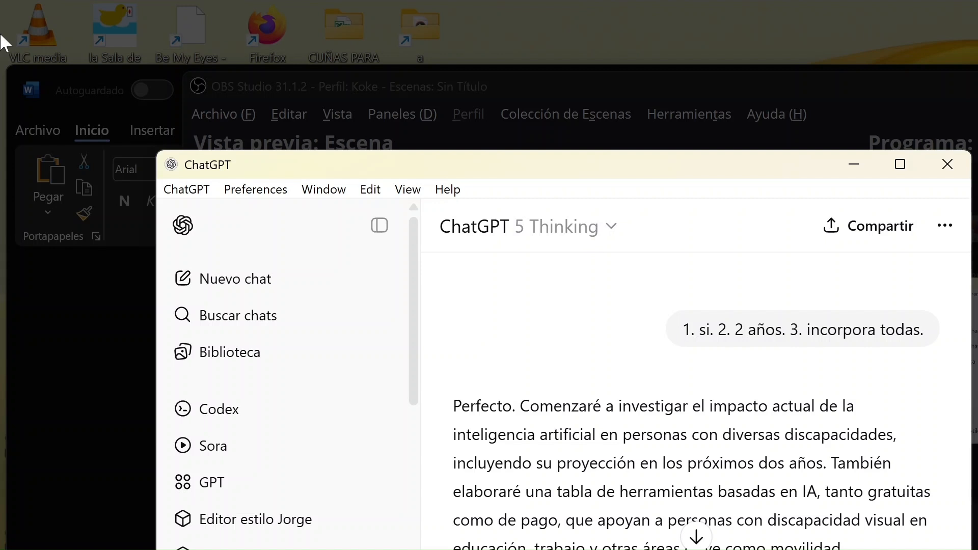
# Review the finished research report heading by heading, from its title and introduction to the conclusions
pyautogui.press('Down')
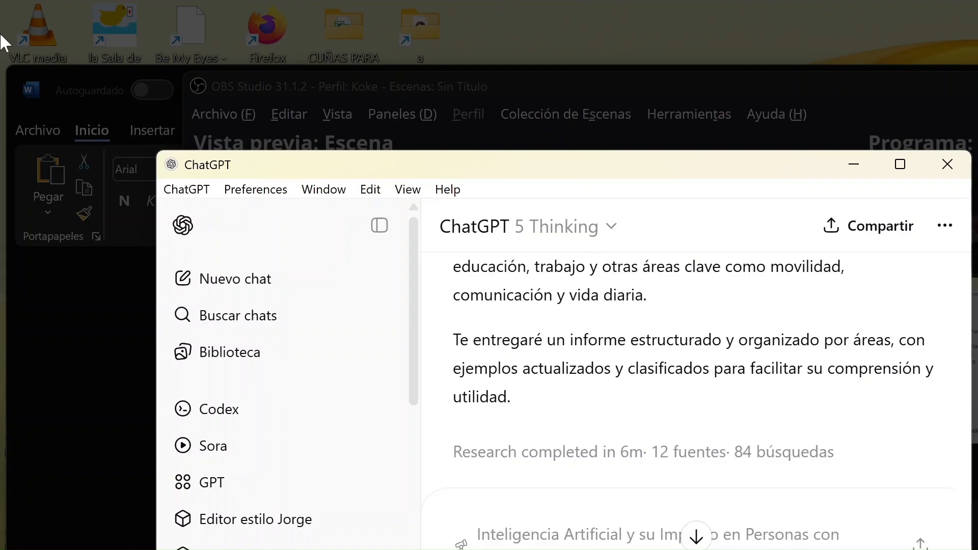
pyautogui.press('h')
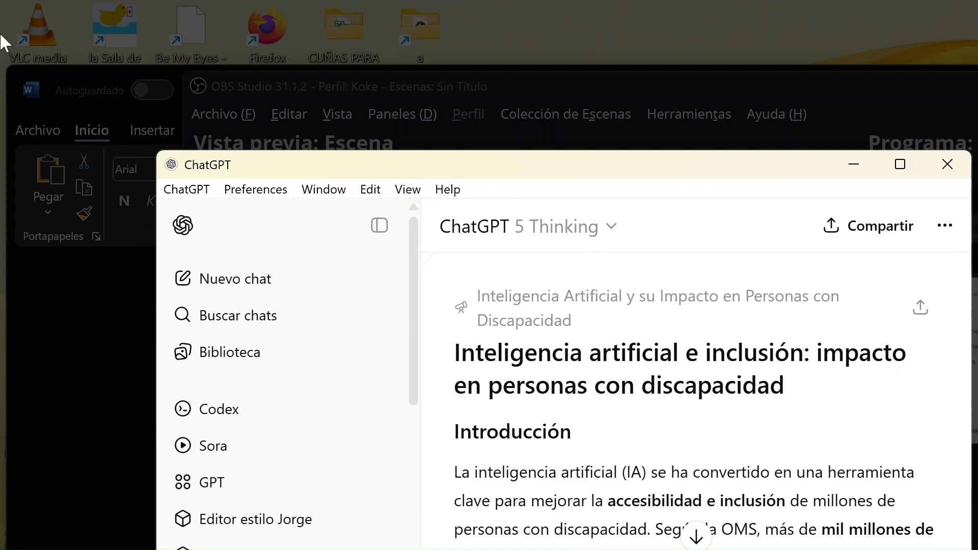
pyautogui.press('h')
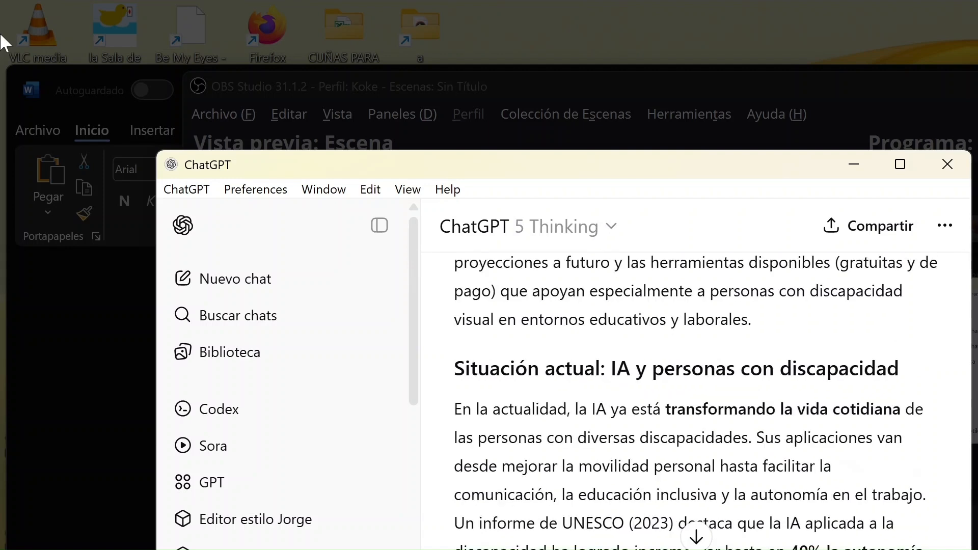
pyautogui.press('h')
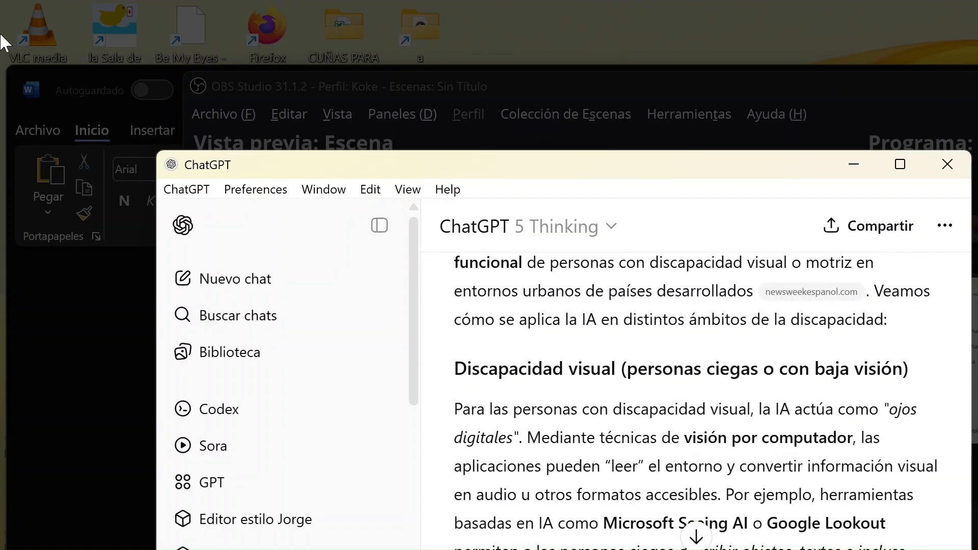
pyautogui.press('h')
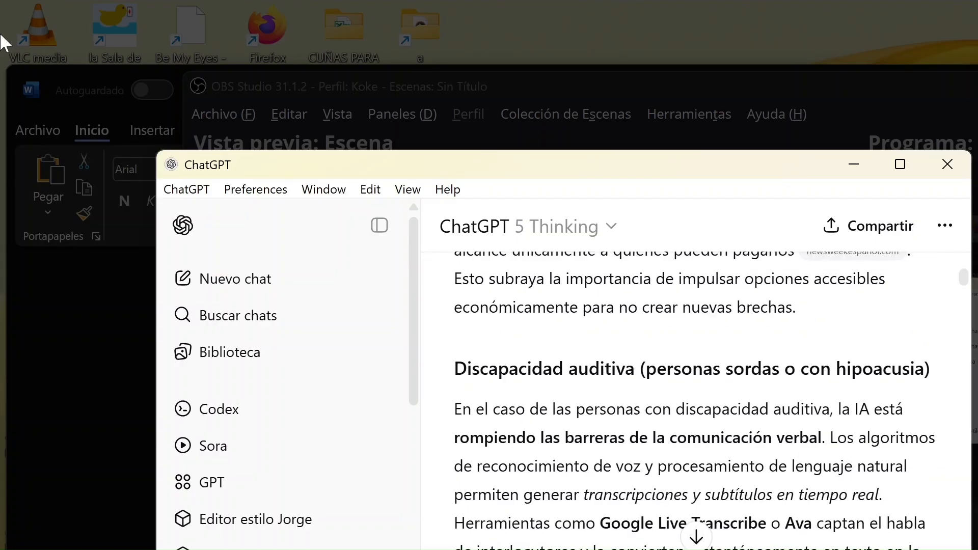
pyautogui.press('h')
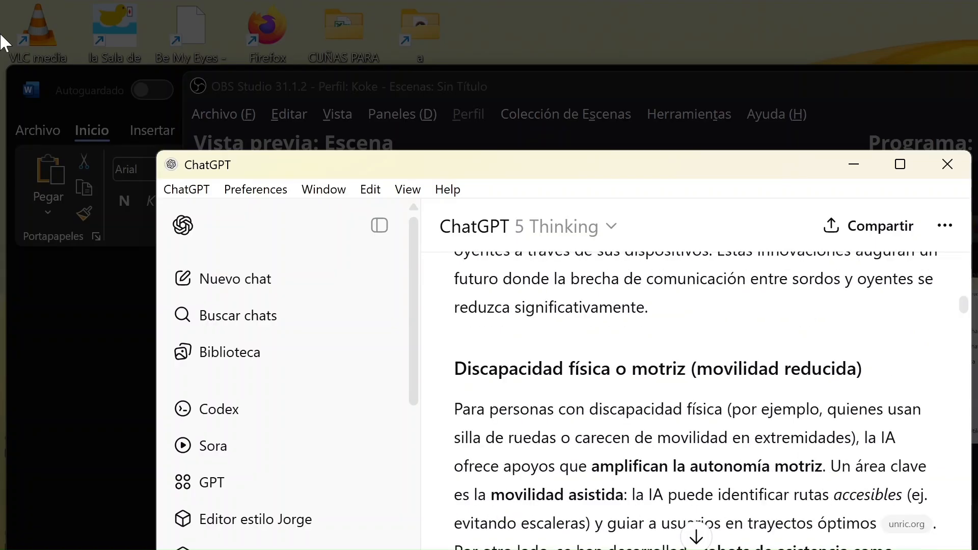
pyautogui.press('h')
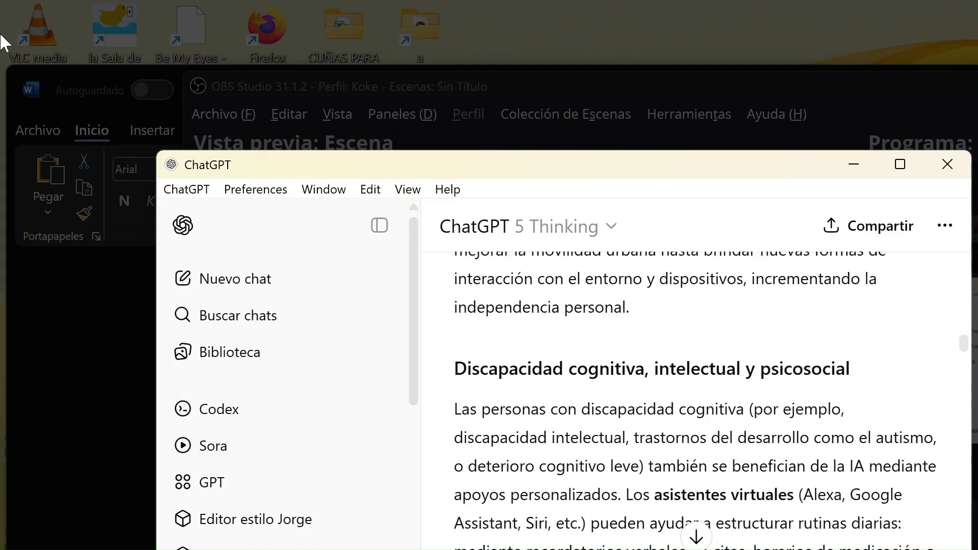
pyautogui.press('h')
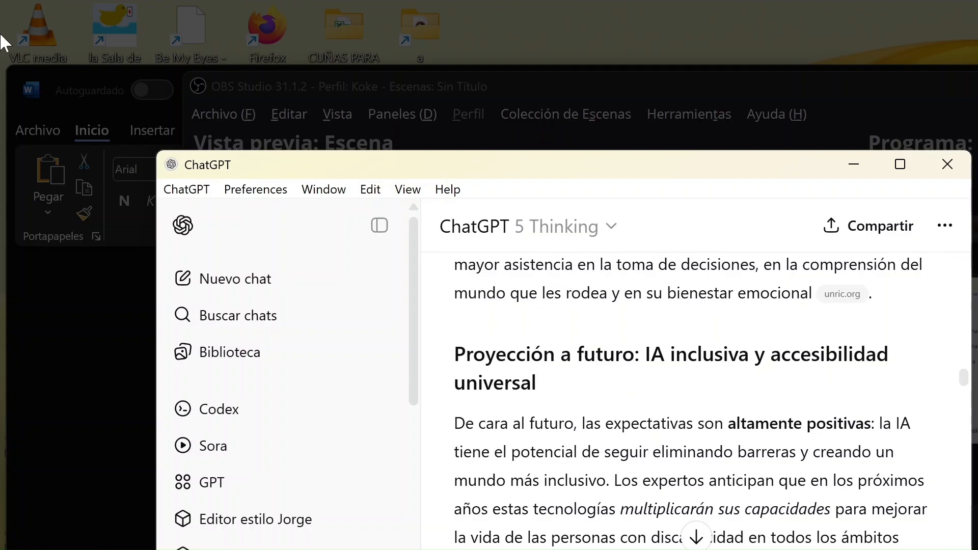
pyautogui.press('h')
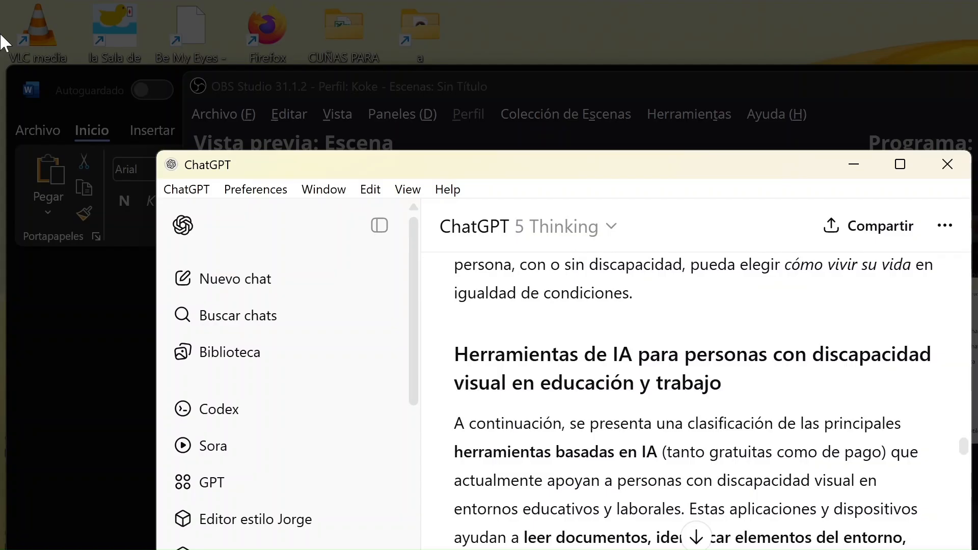
pyautogui.press('Down')
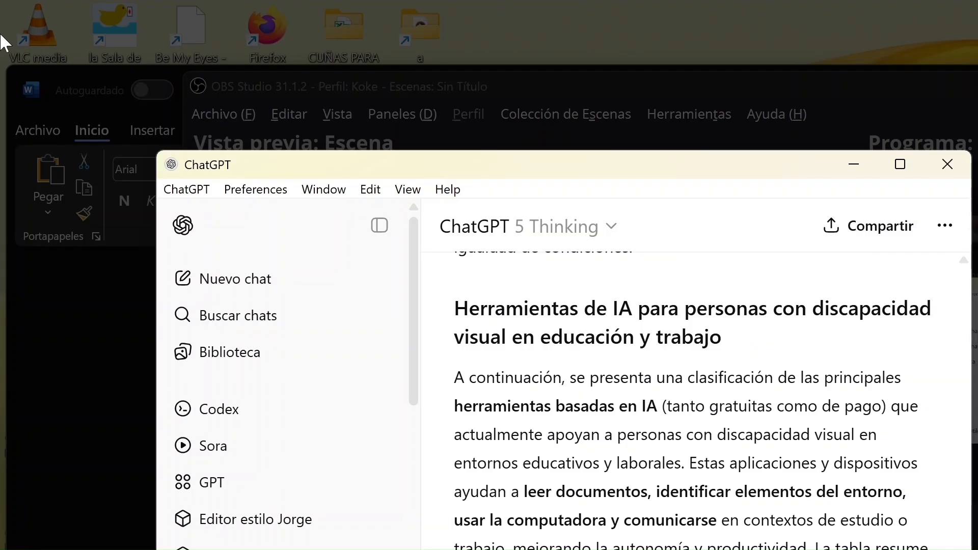
pyautogui.press('h')
pyautogui.press('Down')
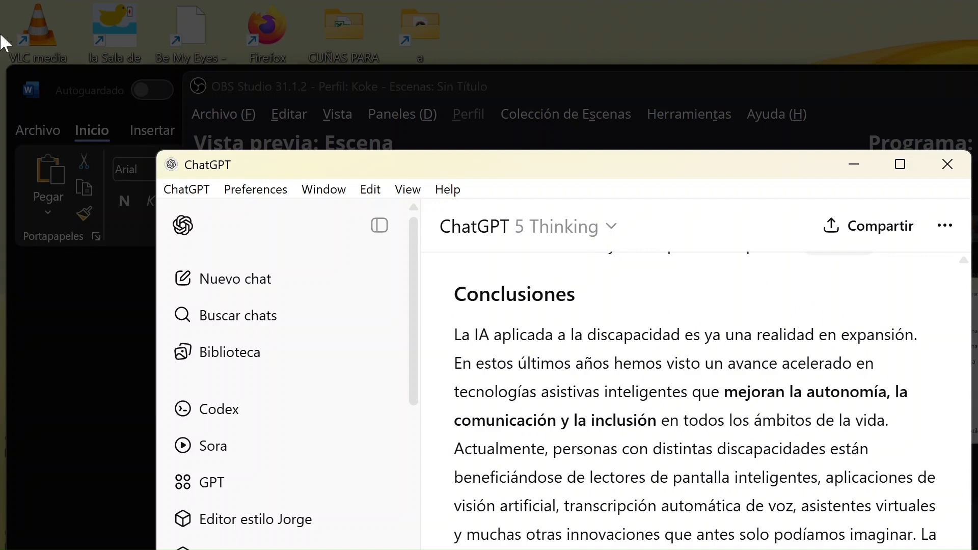
# Copy the research report from its title through the conclusions and switch to Word
pyautogui.press('b')
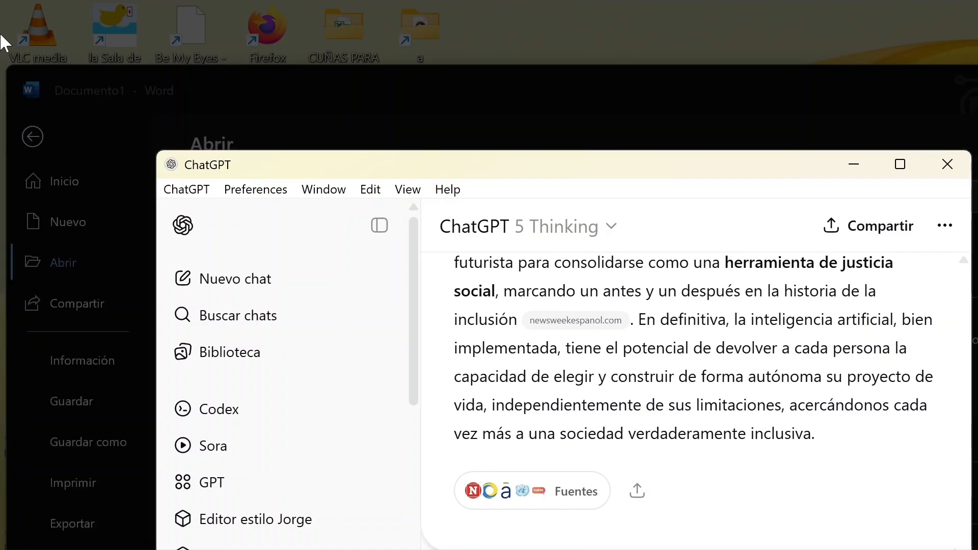
pyautogui.press('Up')
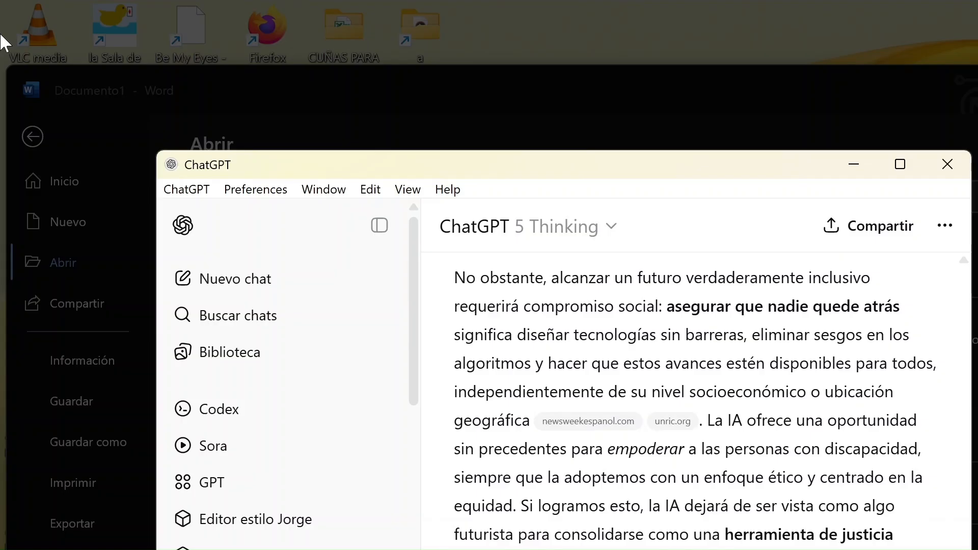
pyautogui.press('ctrl')
pyautogui.hotkey('ctrl', 'End')
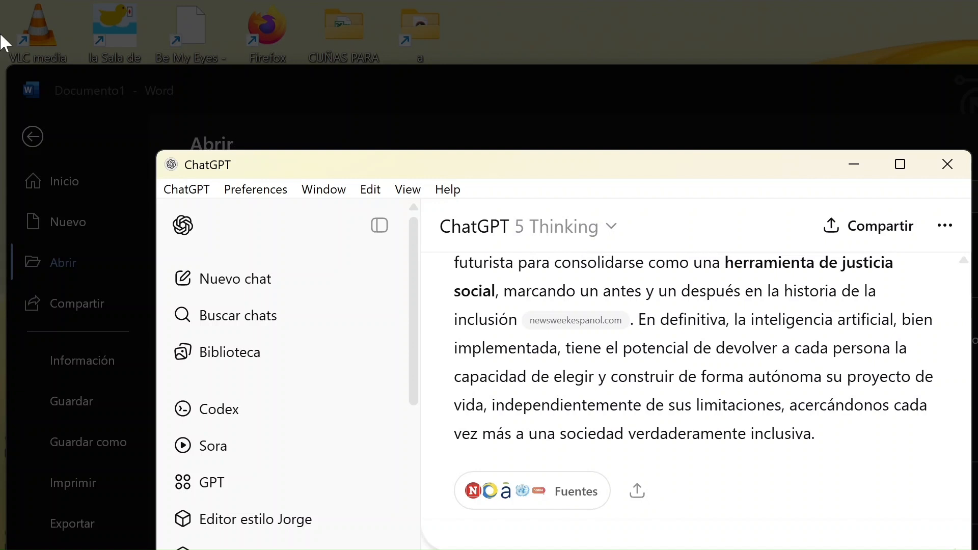
pyautogui.hotkey('alt', 'Tab')
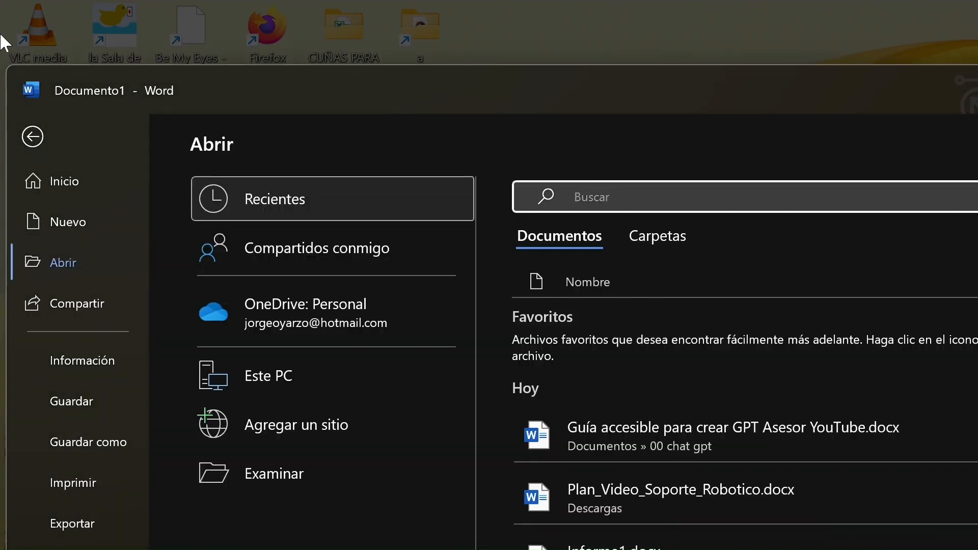
# Leave the Abrir page and delete all the existing text from the Word document
pyautogui.press('Escape')
pyautogui.press('Up')
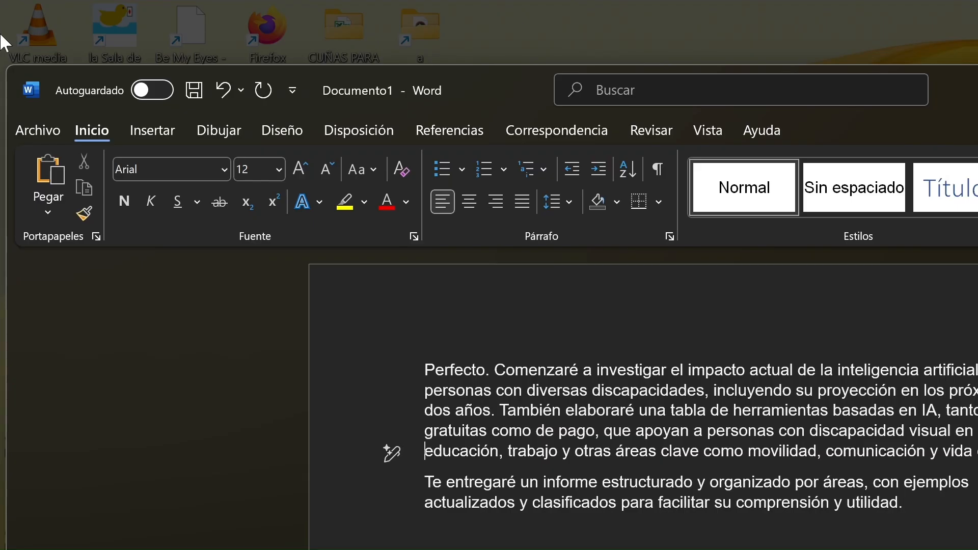
pyautogui.press('Down')
pyautogui.press('Down')
pyautogui.press('Down')
pyautogui.hotkey('ctrl', 'e')
pyautogui.press('Delete')
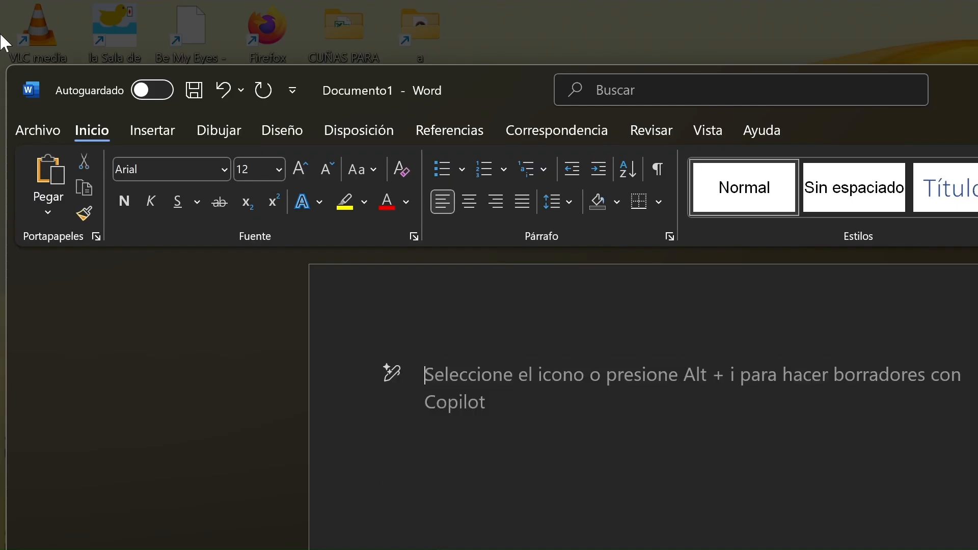
# Paste the copied research report into the empty document and go back to its beginning
pyautogui.hotkey('ctrl', 'v')
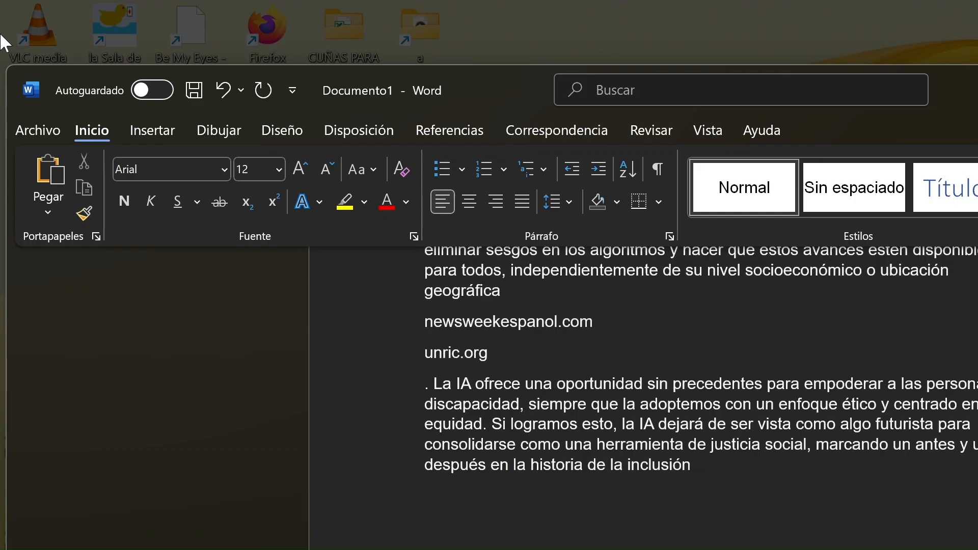
pyautogui.press('Up')
pyautogui.press('Down')
pyautogui.hotkey('ctrl', 'Home')
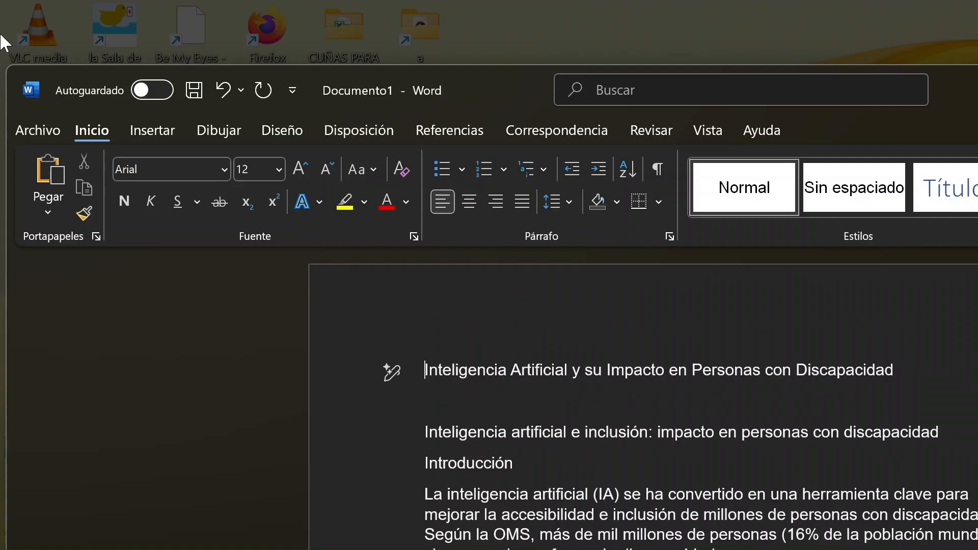
# Save the document in the Descargas folder as Inteligencia Artificial y su Impacto en Personas con Discapacidad.docx
pyautogui.press('Down')
pyautogui.press('Up')
pyautogui.press('F12')
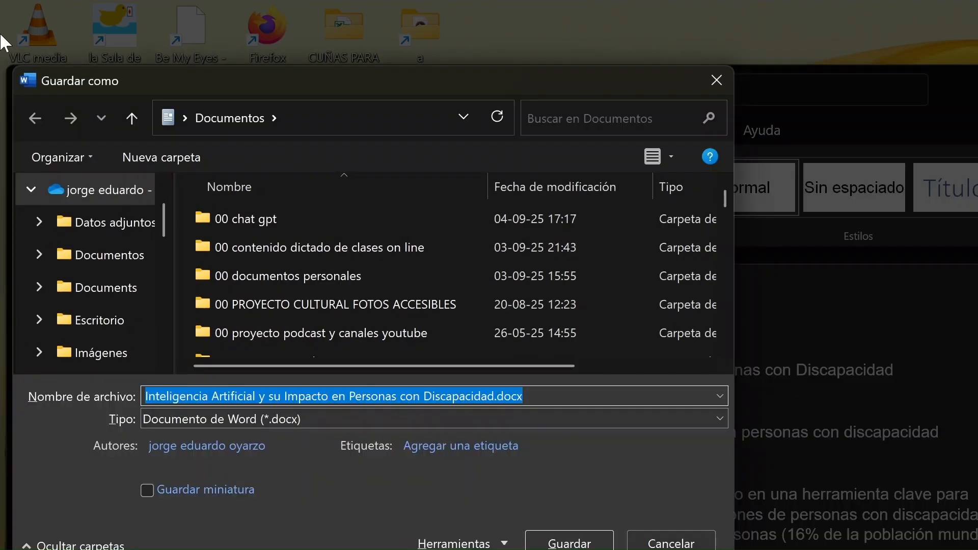
pyautogui.hotkey('shift', 'Tab')
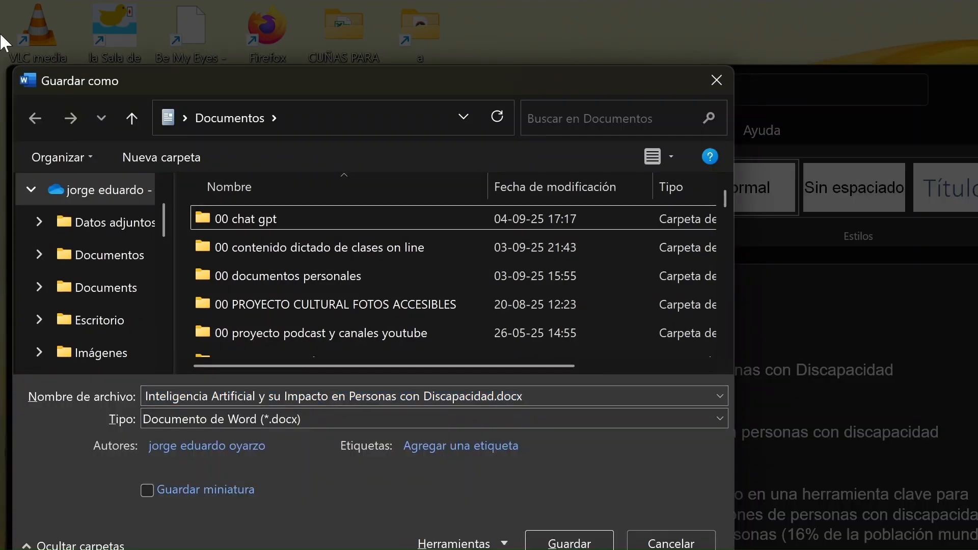
pyautogui.press('BackSpace')
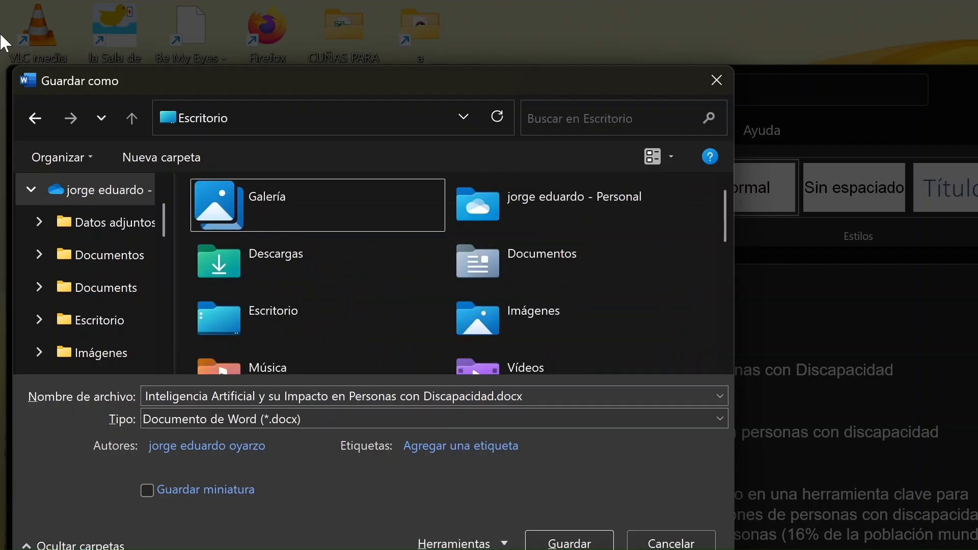
pyautogui.press('Down')
pyautogui.press('Up')
pyautogui.press('Down')
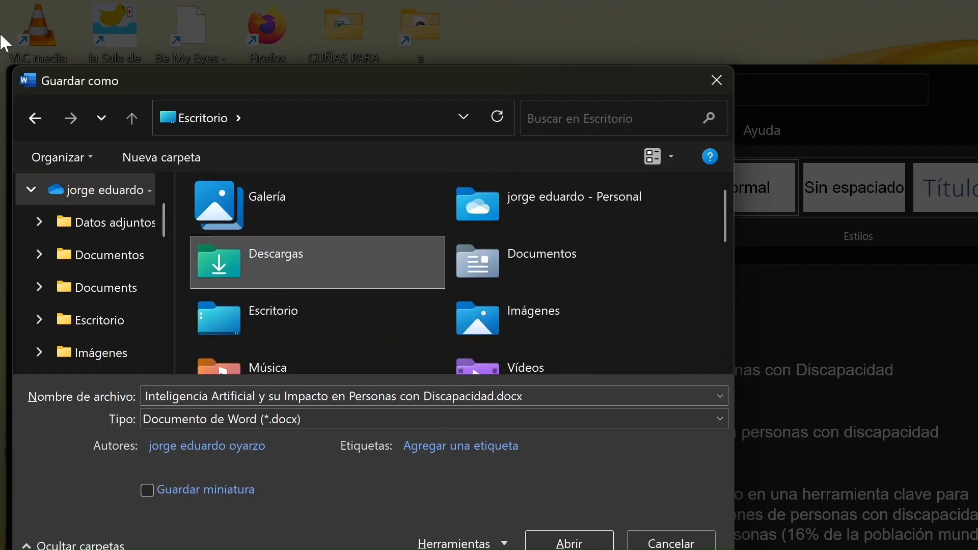
pyautogui.press('Return')
pyautogui.hotkey('alt', 'g')
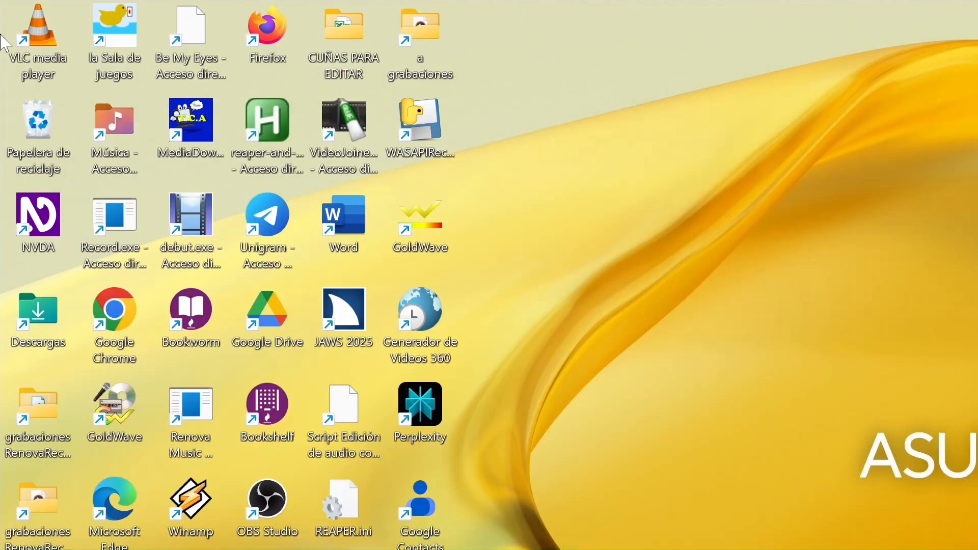
pyautogui.hotkey('alt', 'Tab')
pyautogui.hotkey('alt', 'Tab')
pyautogui.hotkey('alt', 'Tab')
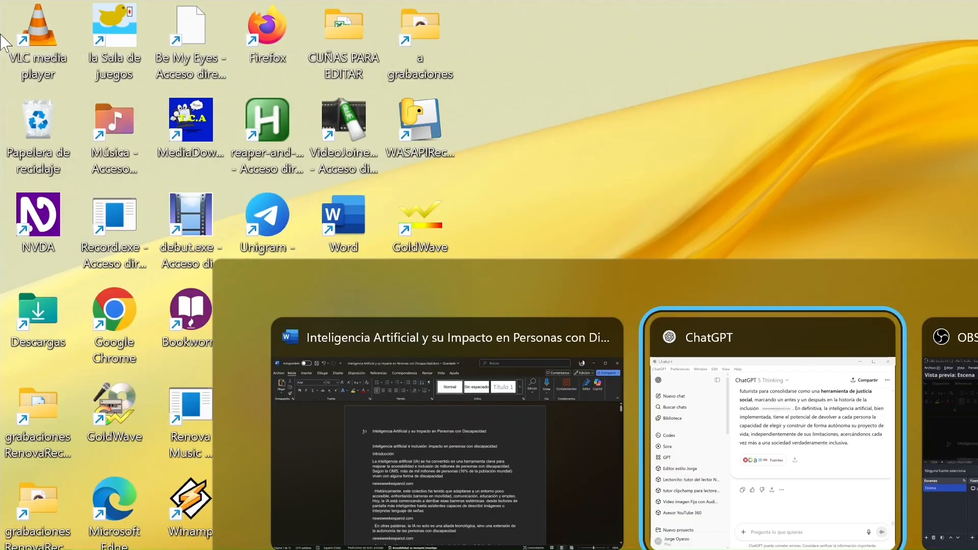
pyautogui.hotkey('alt', 'Tab')
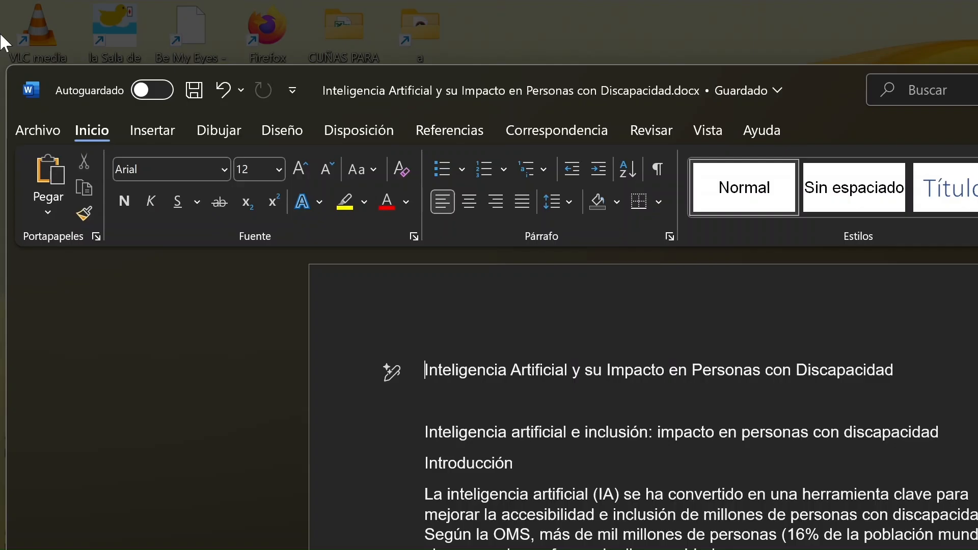
pyautogui.hotkey('alt', 'Tab')
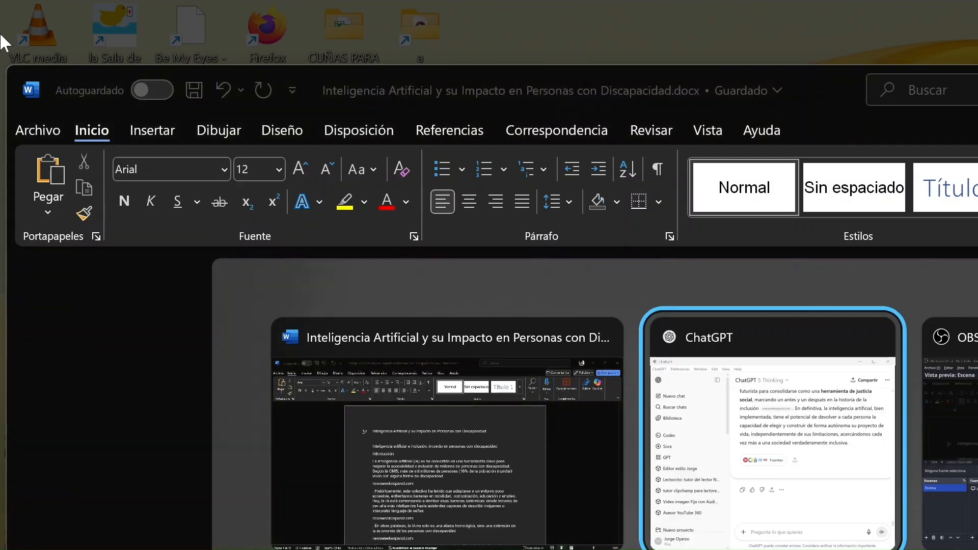
pyautogui.press('Escape')
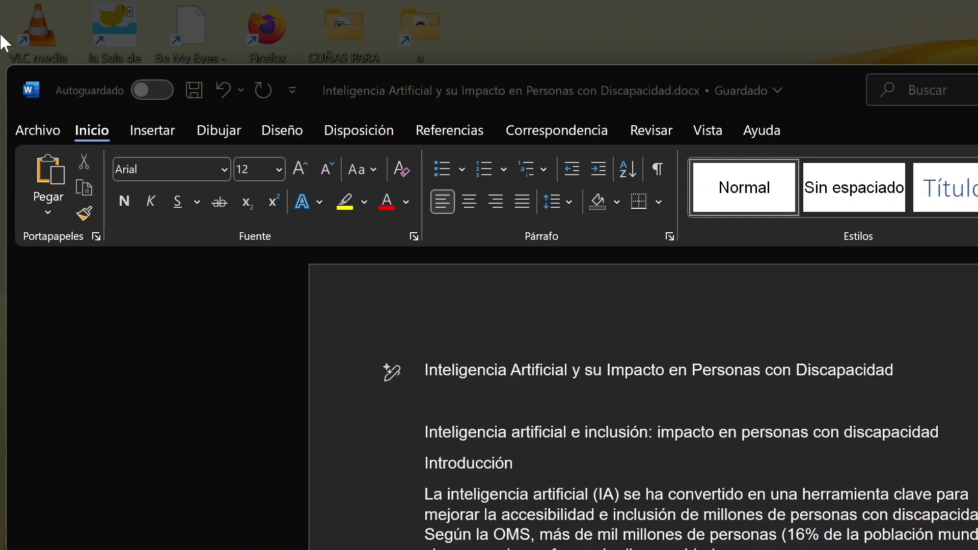
# Return to the desktop and open Microsoft Edge
pyautogui.press('super+d')
pyautogui.press('m')
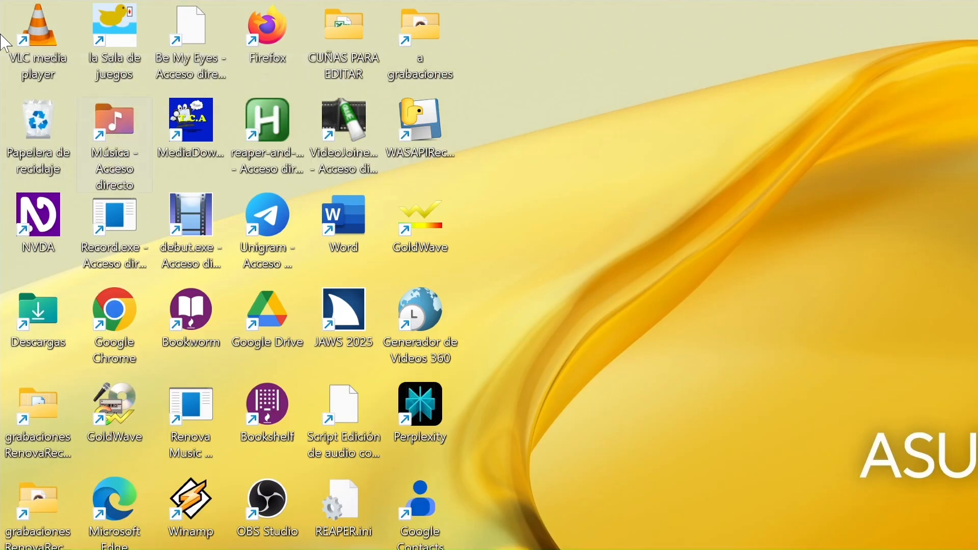
pyautogui.press('m')
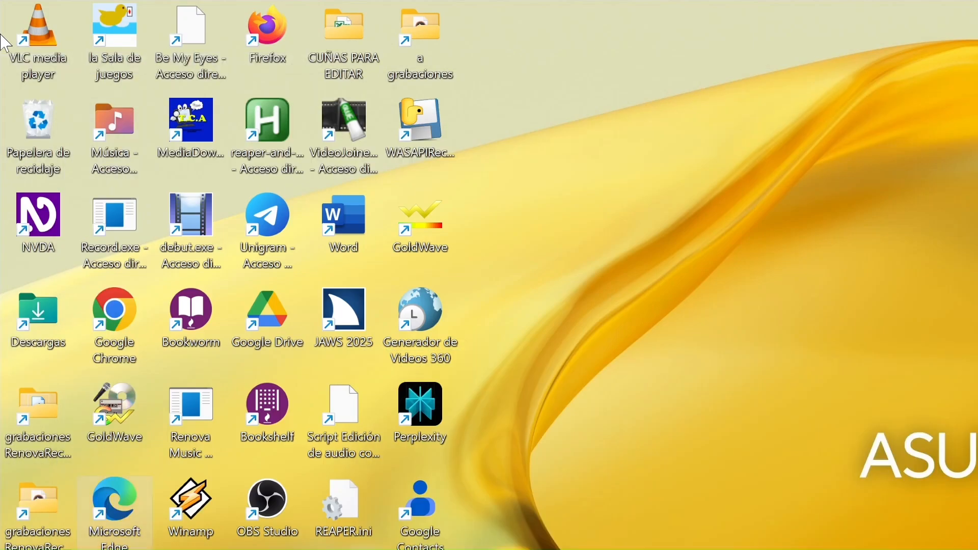
pyautogui.press('Return')
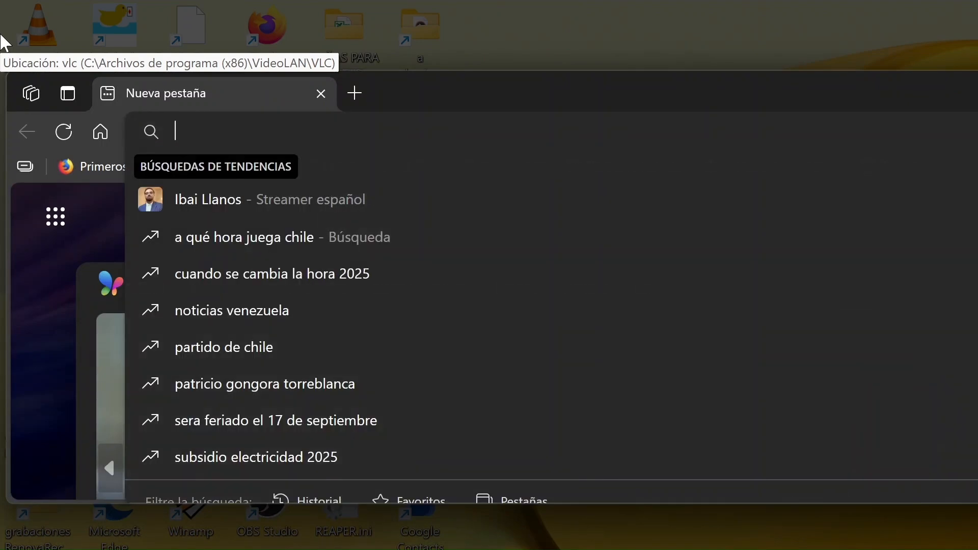
# Go to notebooklm.google.com in the new browser tab
pyautogui.write('notep')
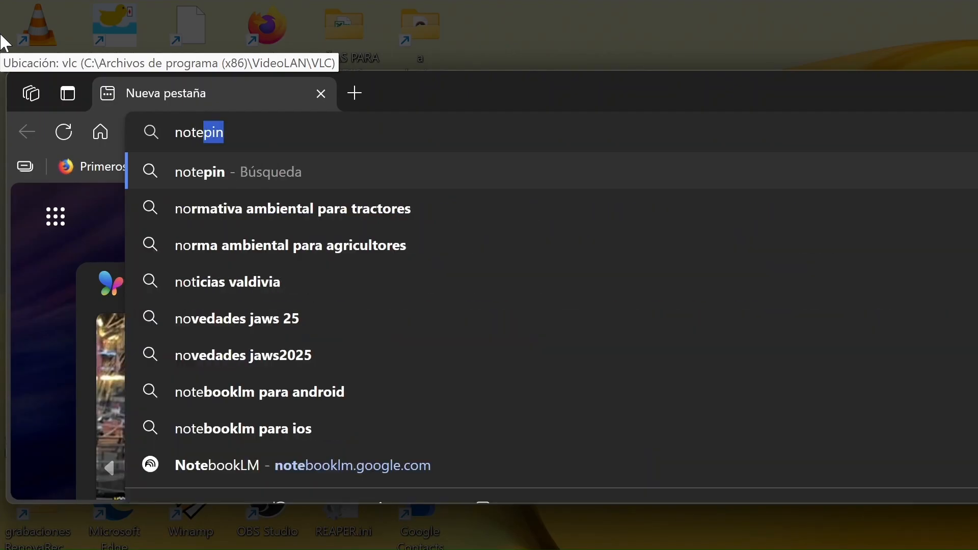
pyautogui.press('BackSpace')
pyautogui.press('BackSpace')
pyautogui.write('booklm.g')
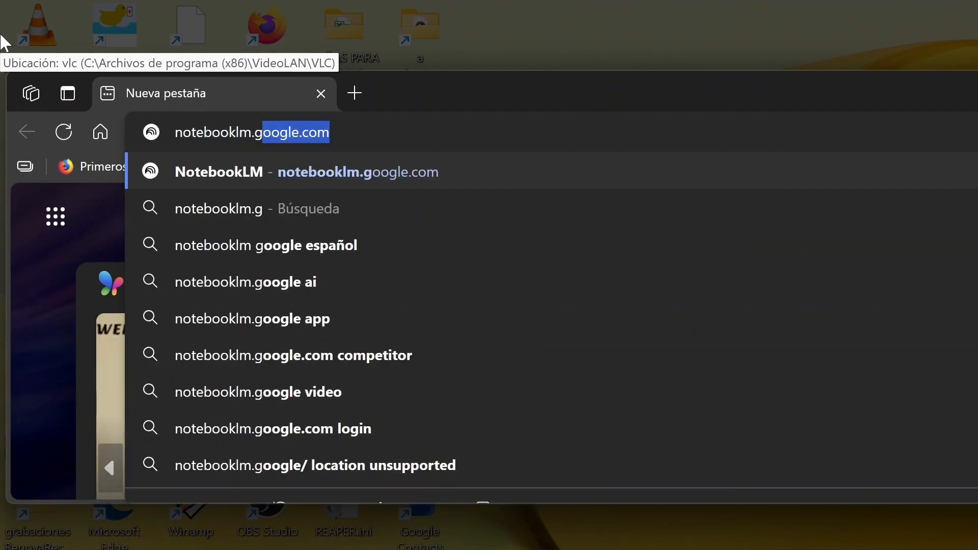
pyautogui.write('oogle.com')
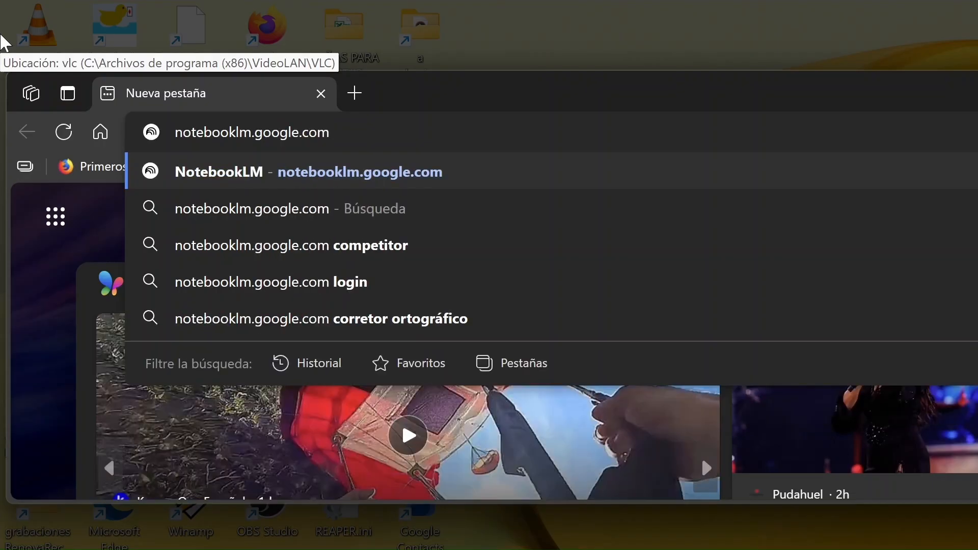
pyautogui.press('Return')
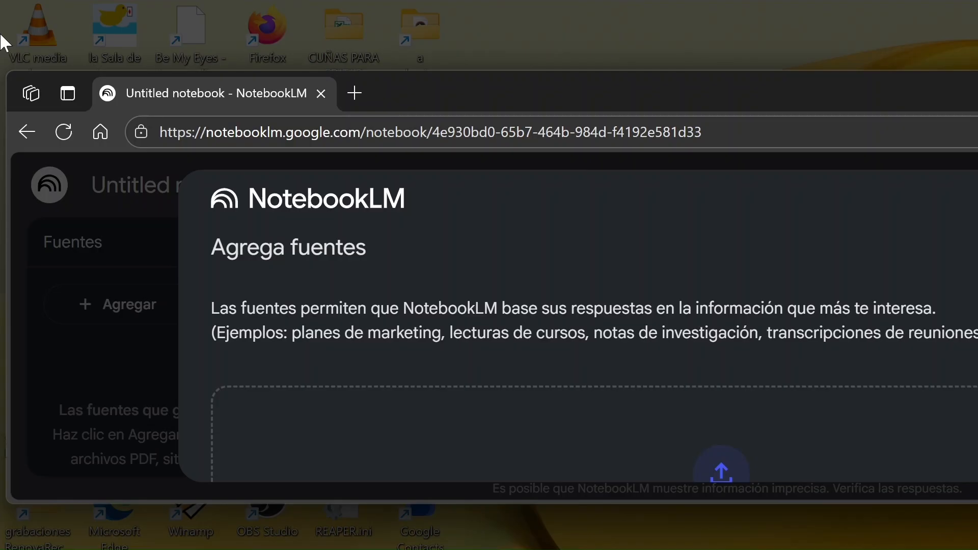
pyautogui.press('Down')
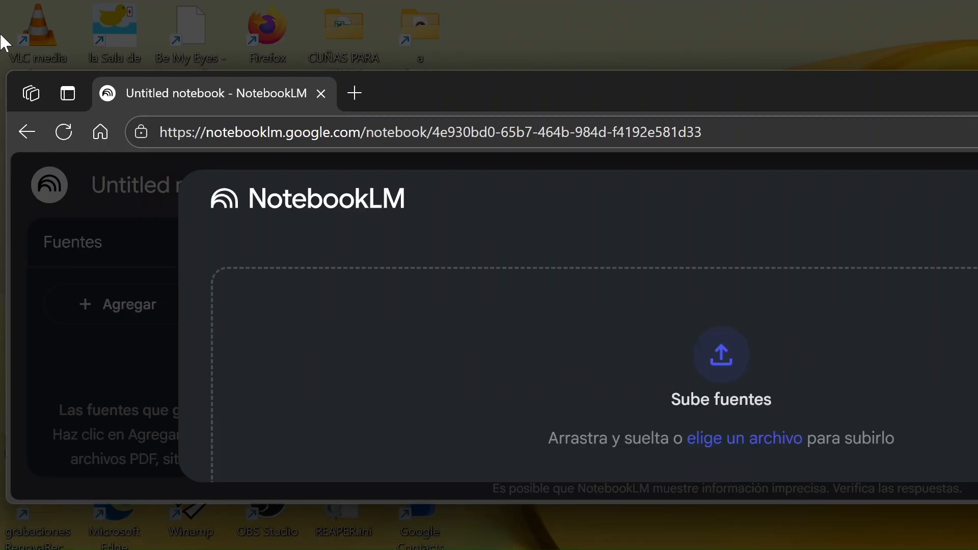
pyautogui.press('Up')
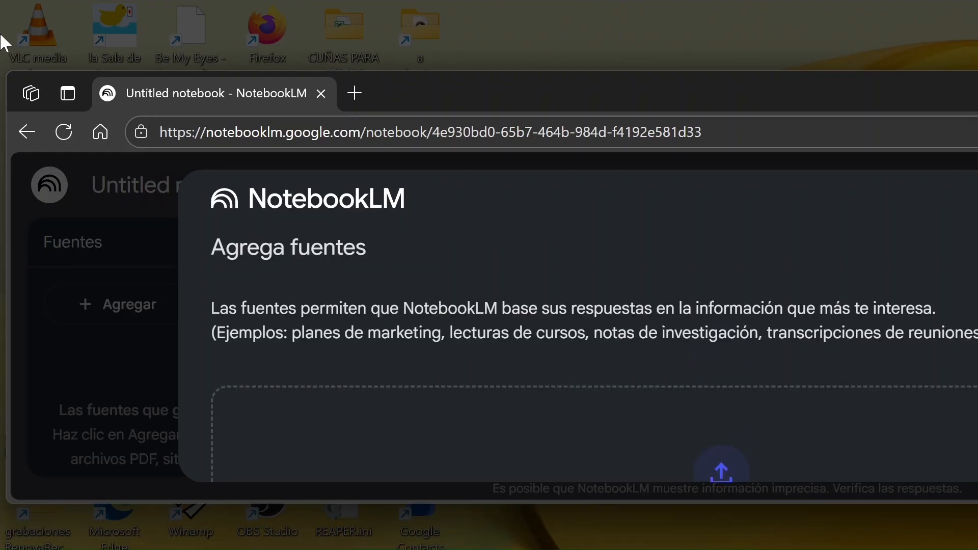
pyautogui.press('Return')
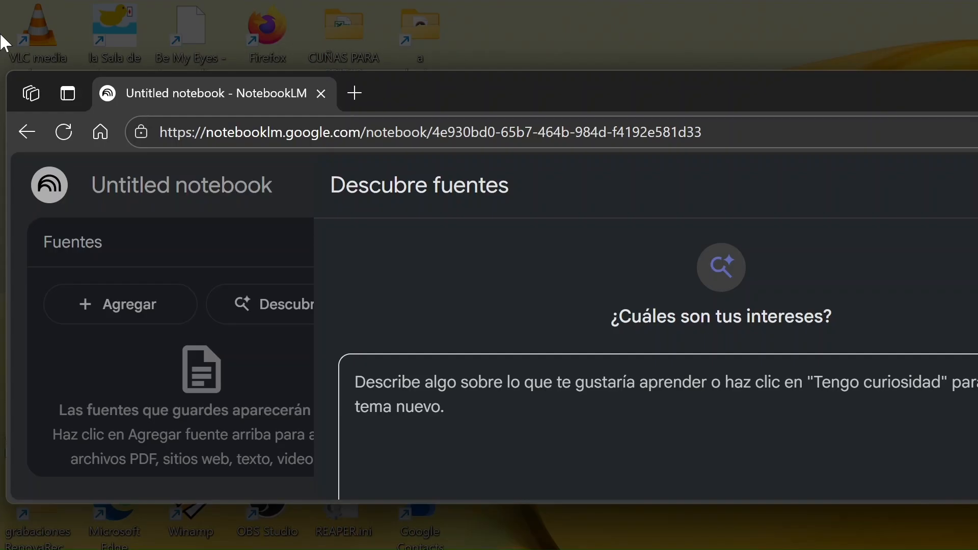
pyautogui.press('Escape')
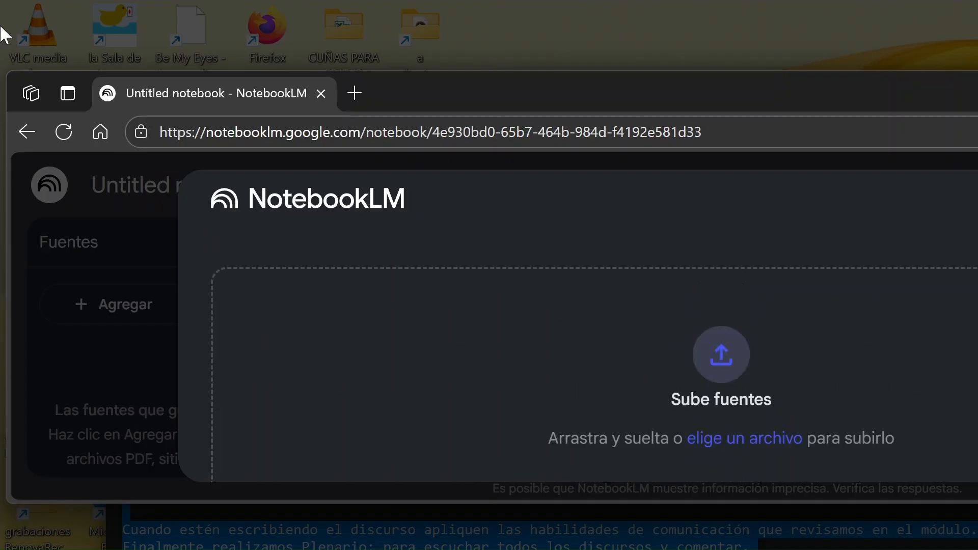
# Upload the Word document Inteligencia Artificial y su Impacto en Personas con Discapacidad from Descargas as the notebook's source
pyautogui.press('Return')
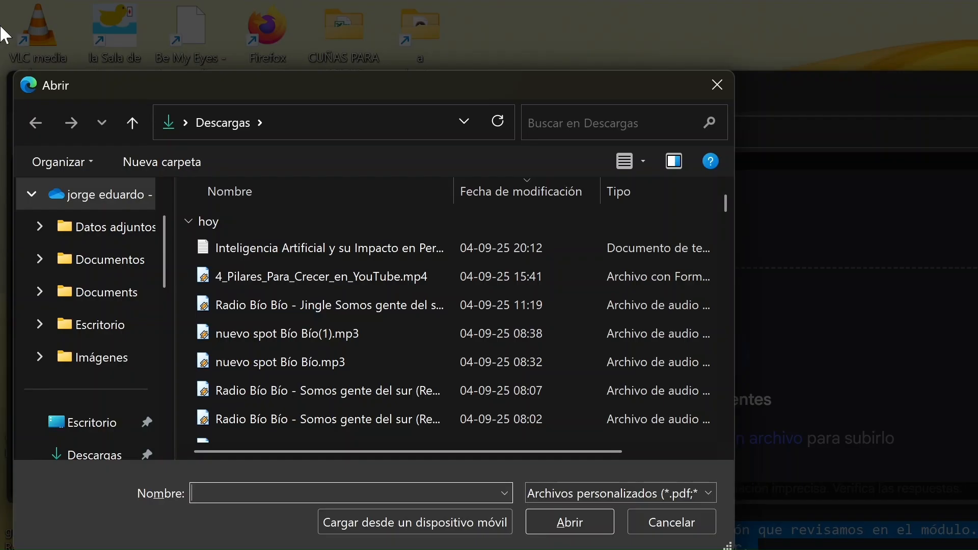
pyautogui.hotkey('shift', 'Tab')
pyautogui.hotkey('shift', 'Tab')
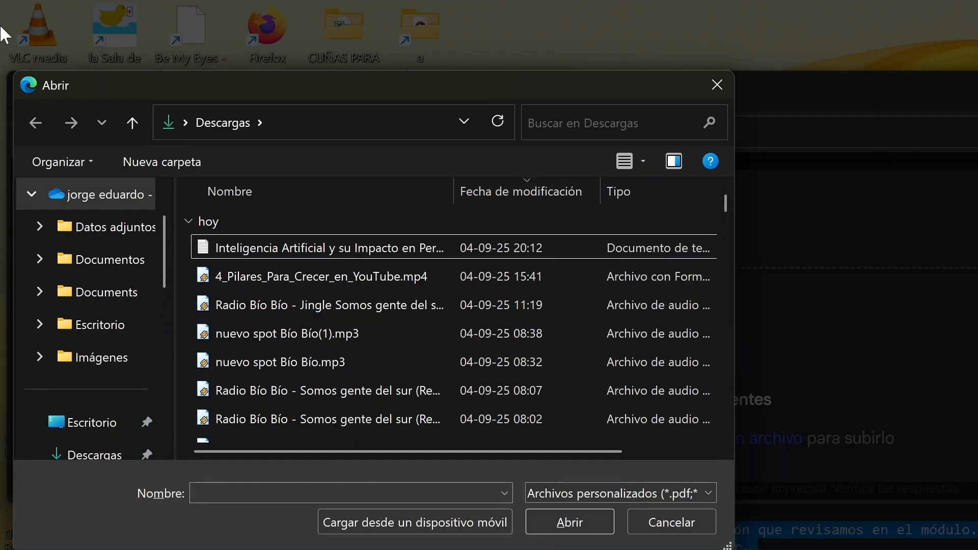
pyautogui.press('Down')
pyautogui.press('Up')
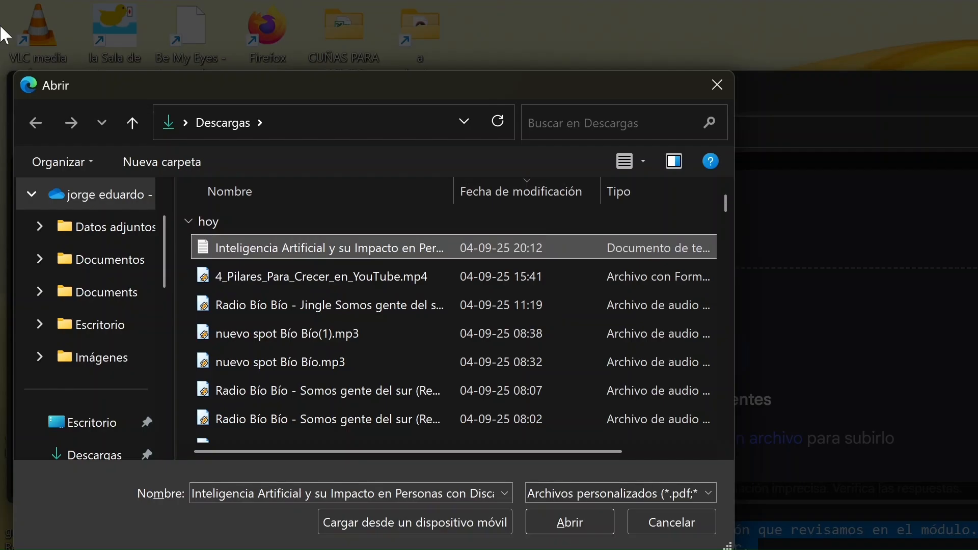
pyautogui.press('Return')
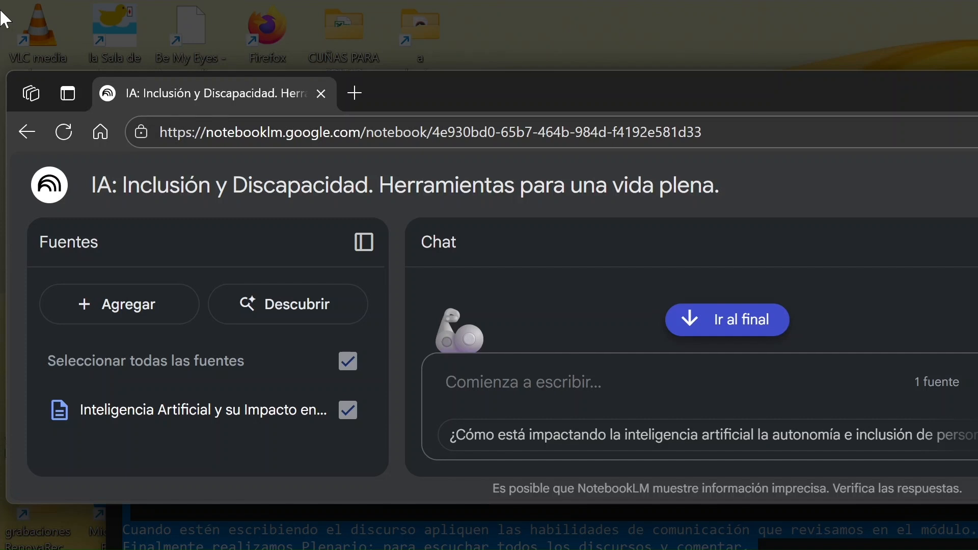
# Ask the notebook chat "dime aplicaciones de lectura para personas ciegas"
pyautogui.write('dime ')
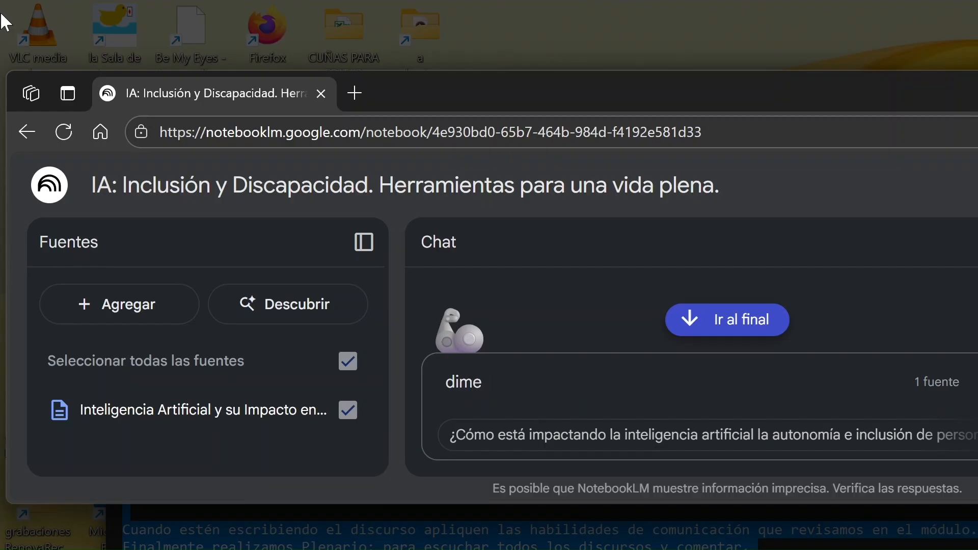
pyautogui.write('aplicaciones ')
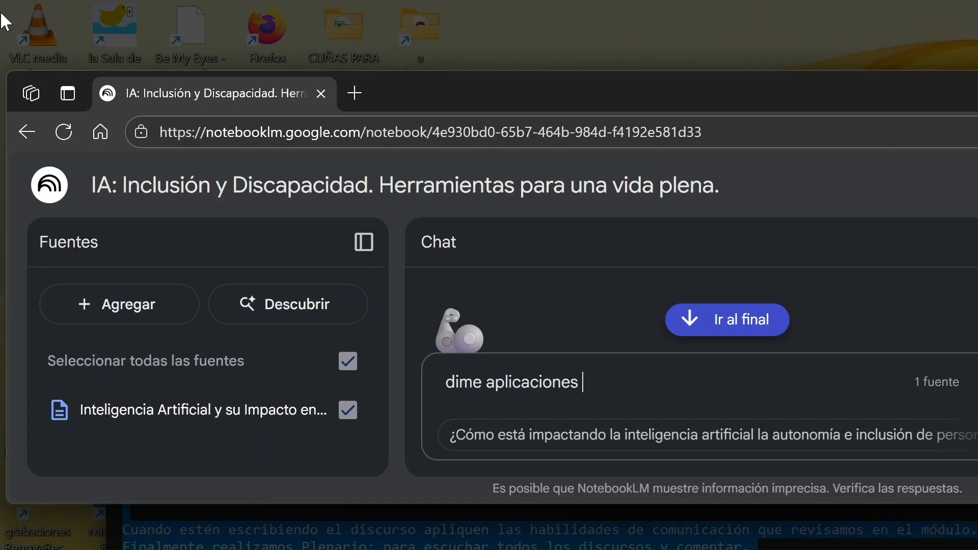
pyautogui.write('de lectura para ')
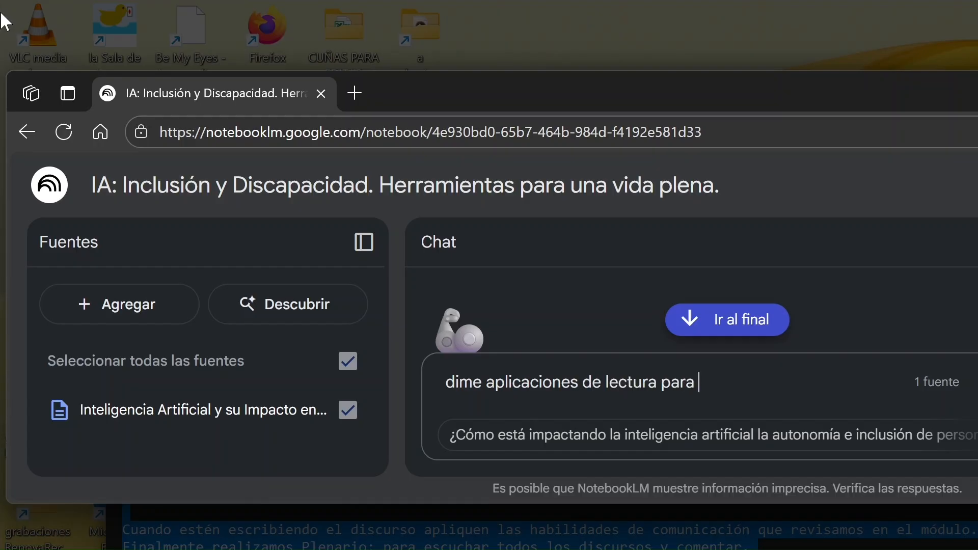
pyautogui.write('personas ciegas }')
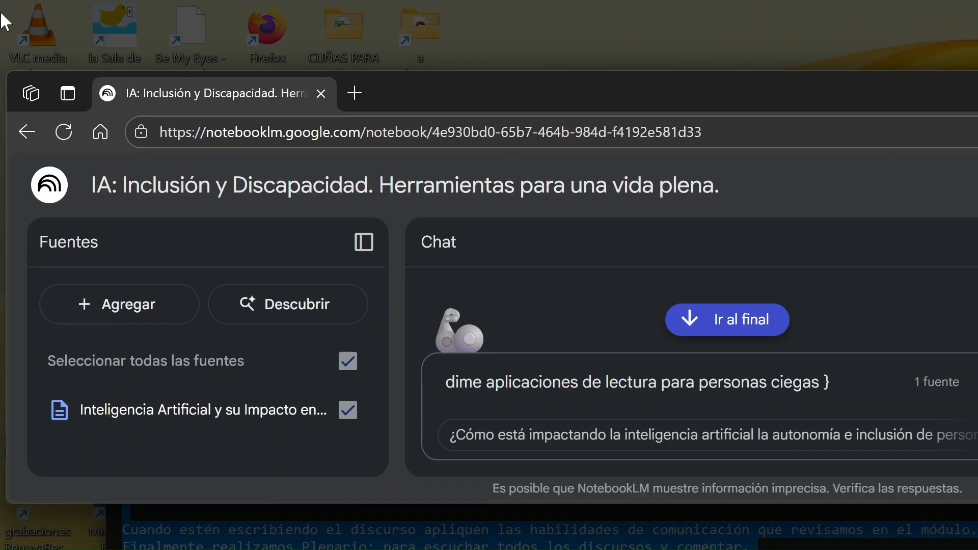
pyautogui.press('BackSpace')
pyautogui.press('BackSpace')
pyautogui.press('Return')
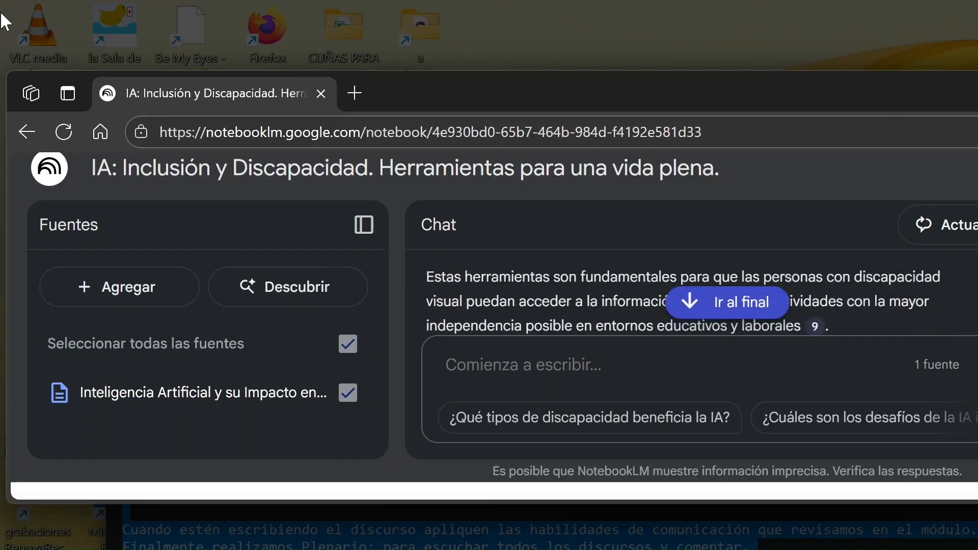
# Read the chat answer on reading applications for blind people from its beginning
pyautogui.press('Up')
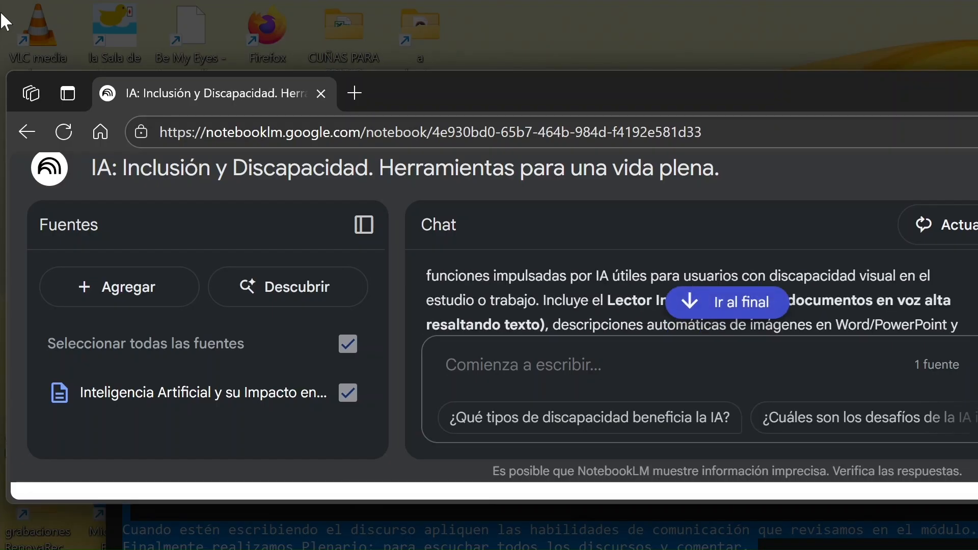
pyautogui.press('Up')
pyautogui.press('Up')
pyautogui.press('Up')
pyautogui.press('Up')
pyautogui.press('Up')
pyautogui.press('Up')
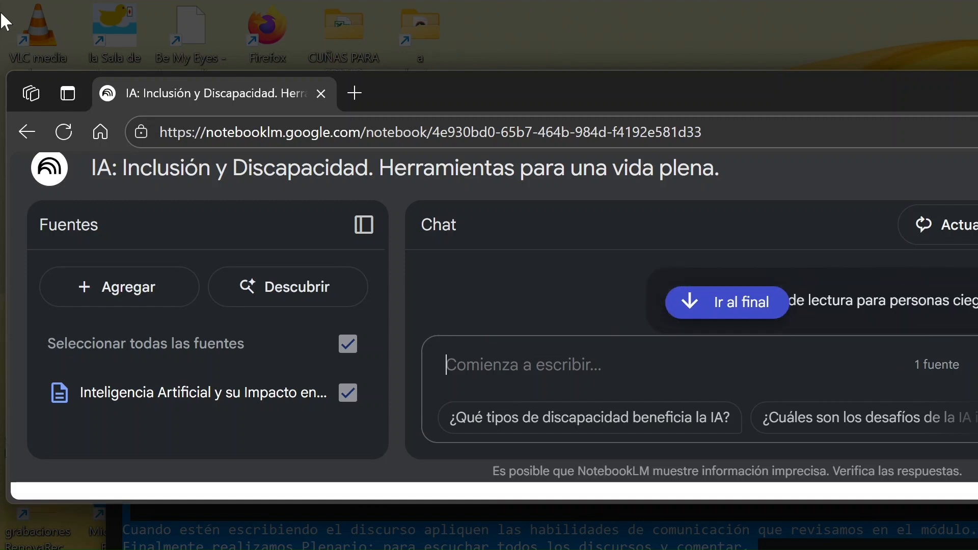
pyautogui.press('Down')
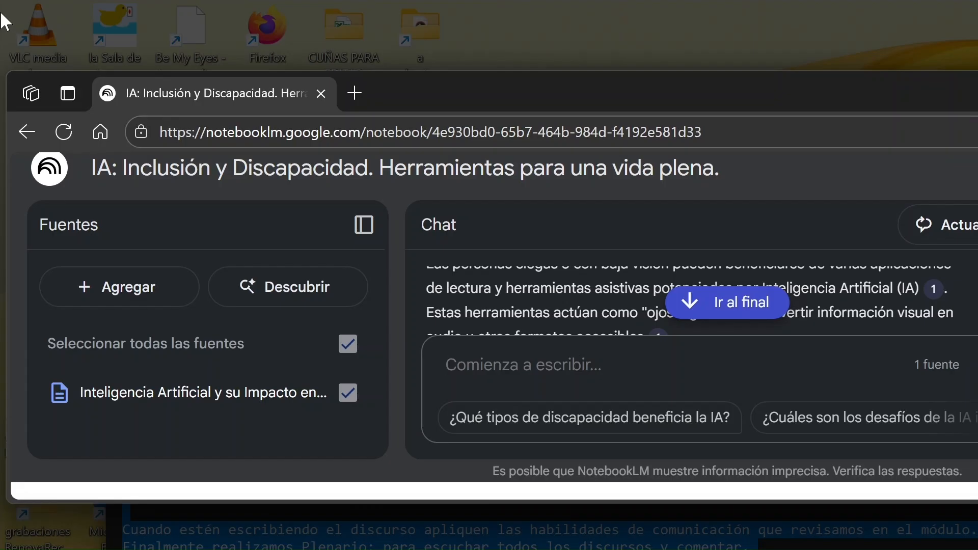
pyautogui.press('Down')
pyautogui.press('Down')
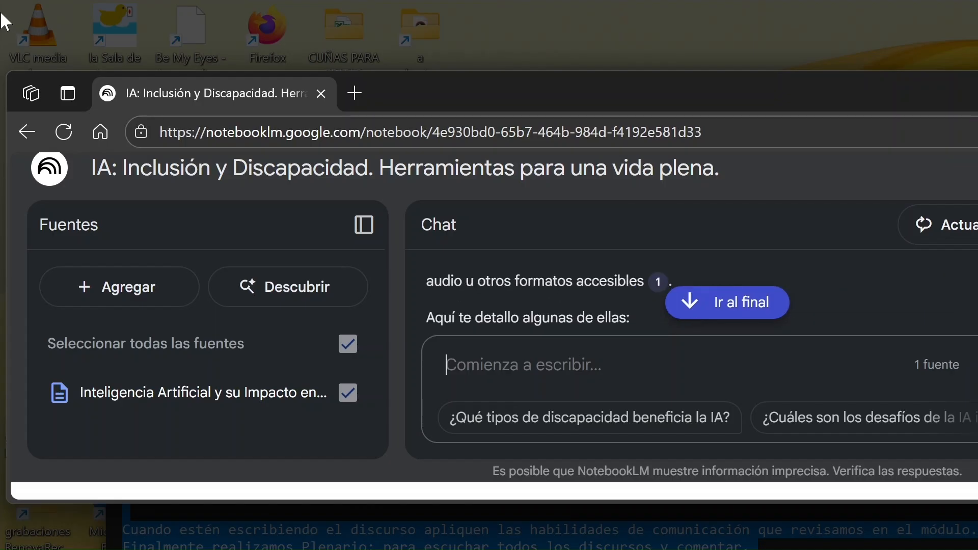
pyautogui.press('Down')
pyautogui.press('Down')
pyautogui.press('Down')
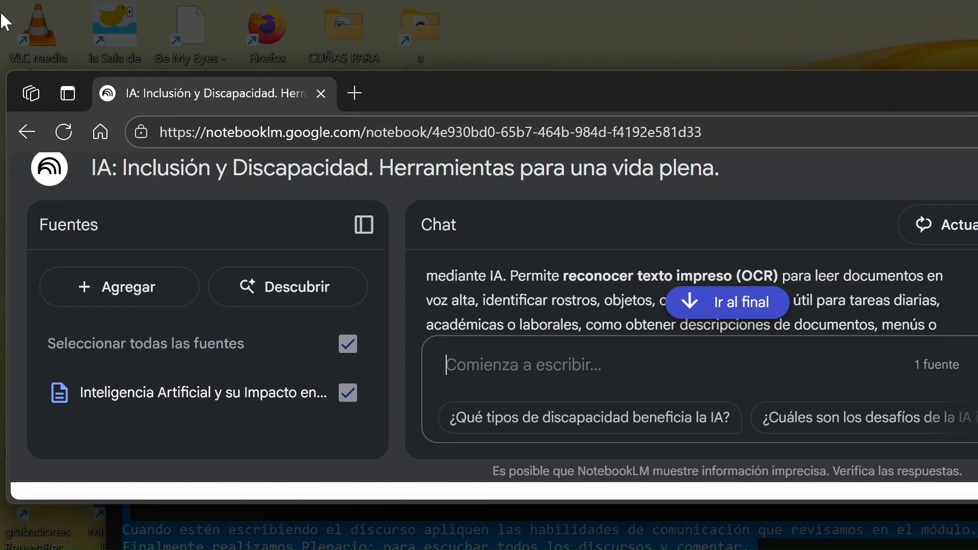
pyautogui.press('Down')
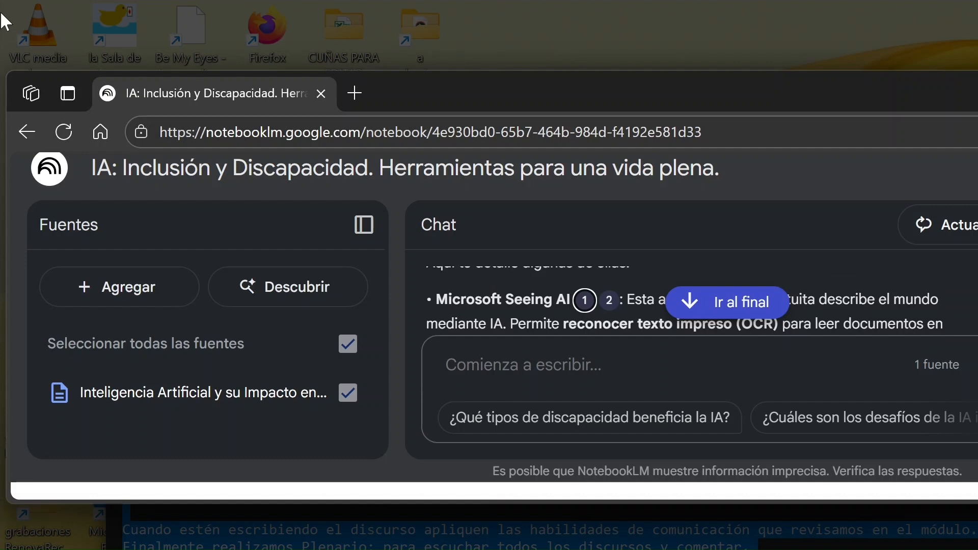
# Go through the source citations in the answer, from Microsoft Seeing AI through Google Lookout and Be My Eyes to the later entries
pyautogui.press('Tab')
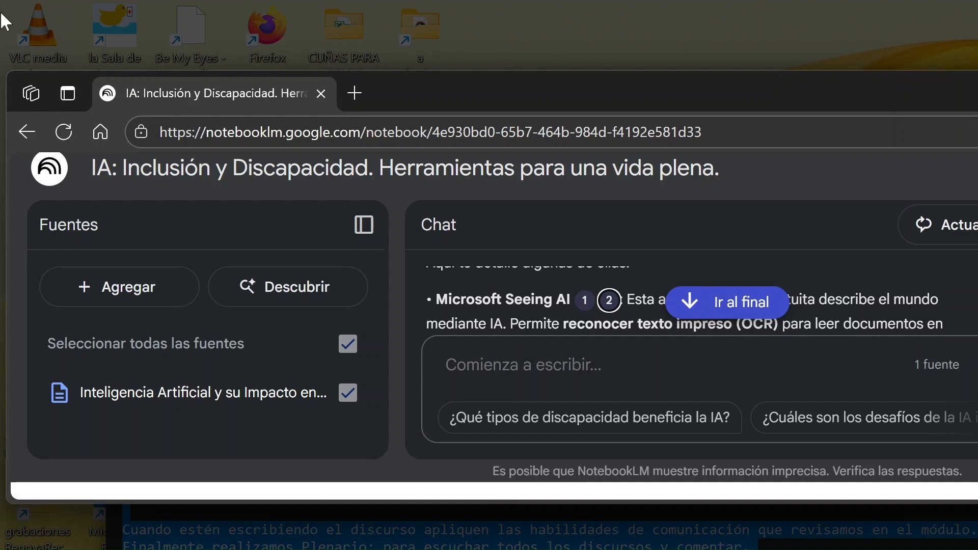
pyautogui.press('Tab')
pyautogui.press('Tab')
pyautogui.press('Tab')
pyautogui.press('Tab')
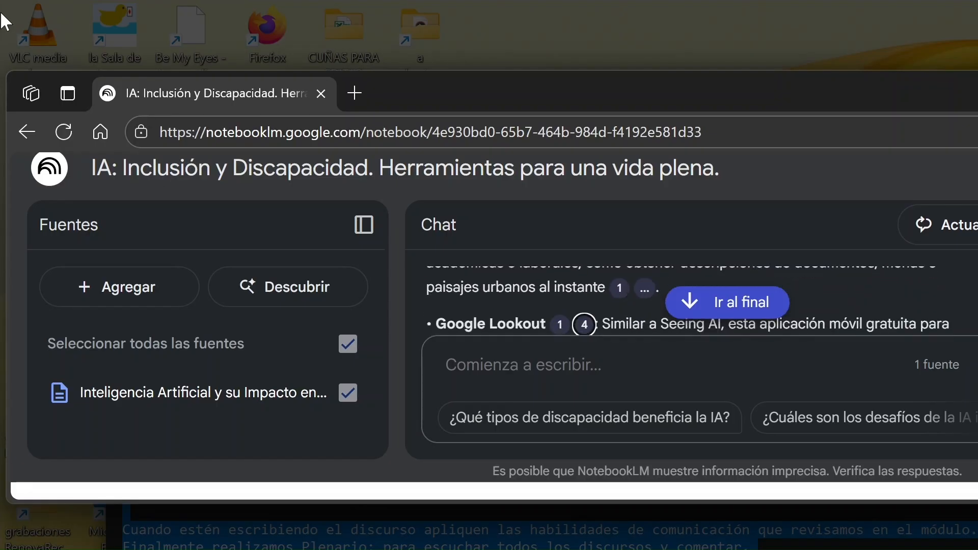
pyautogui.press('Tab')
pyautogui.press('Tab')
pyautogui.press('Tab')
pyautogui.press('Tab')
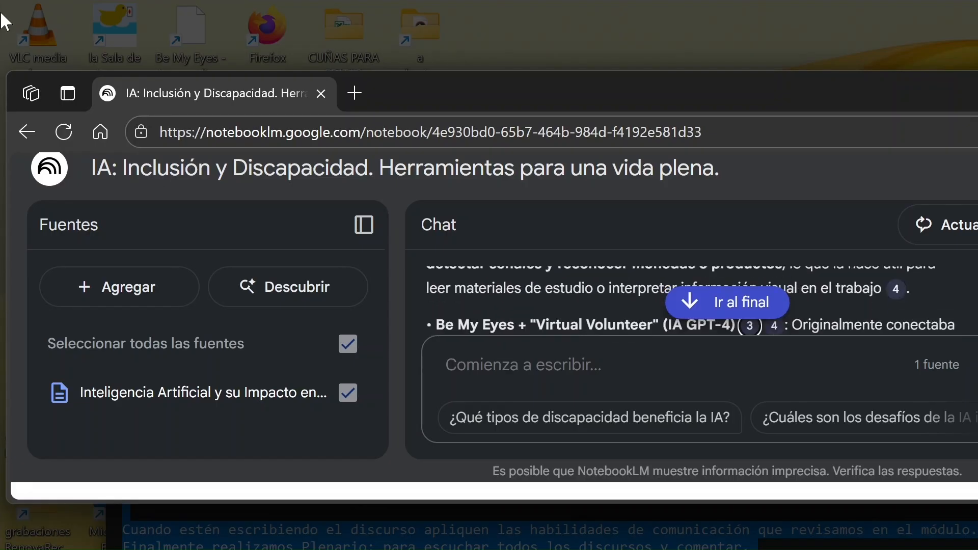
pyautogui.press('Tab')
pyautogui.press('Tab')
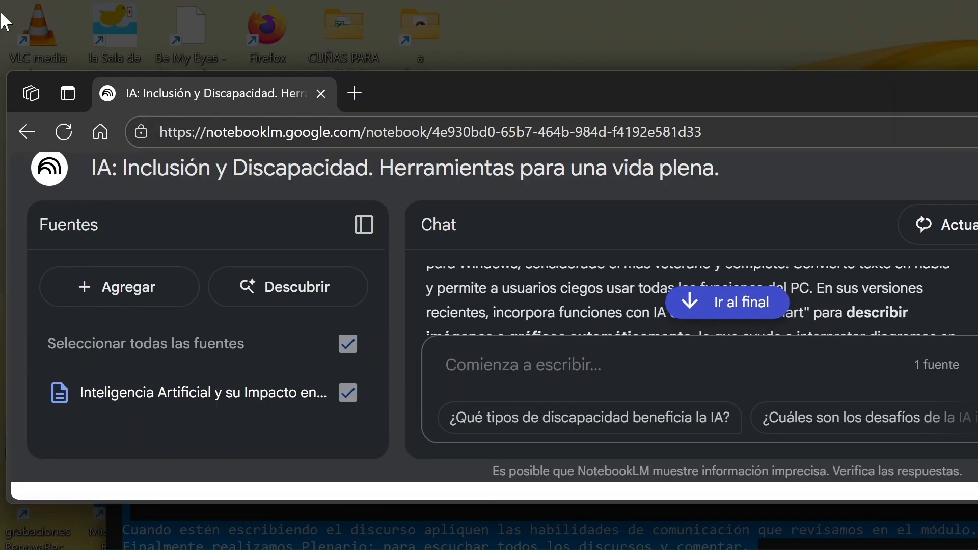
pyautogui.press('Tab')
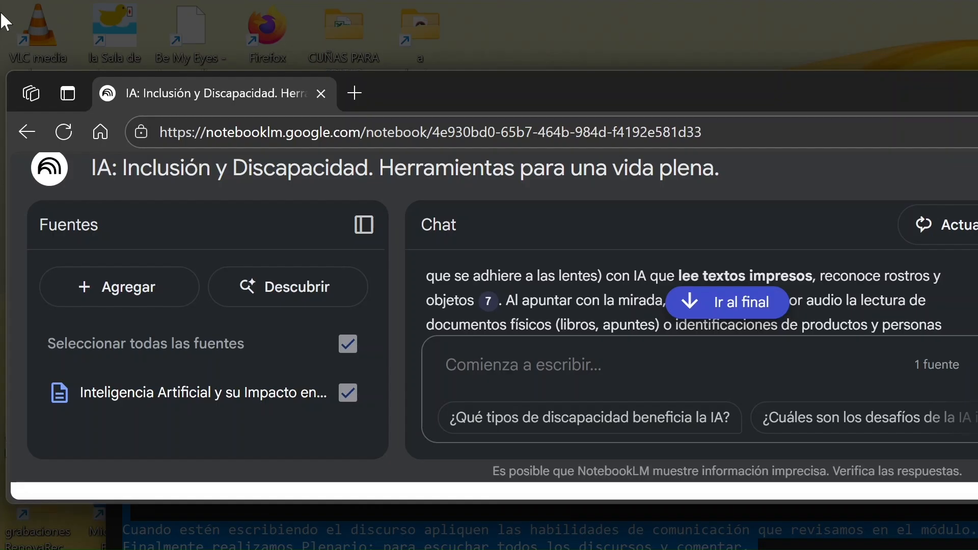
pyautogui.hotkey('alt', 'Tab')
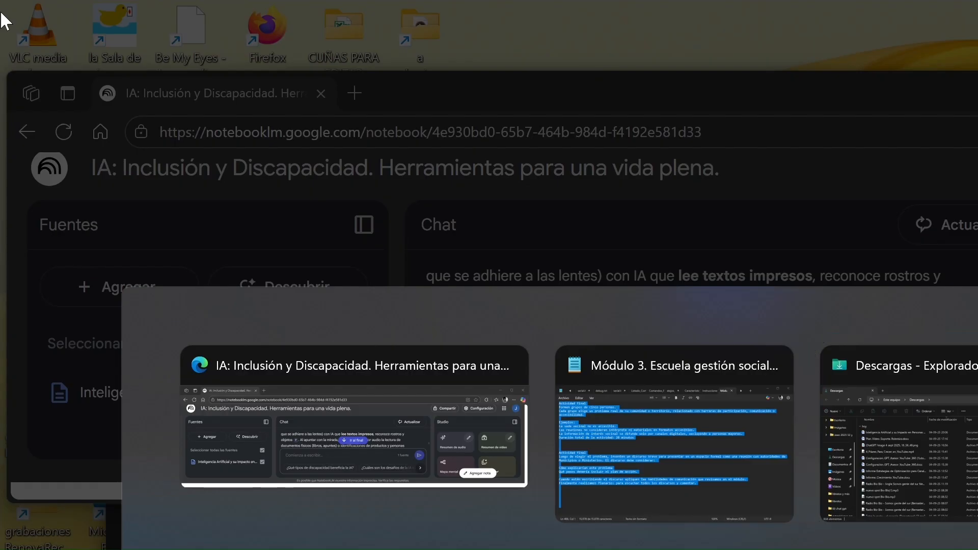
pyautogui.hotkey('alt', 'Tab')
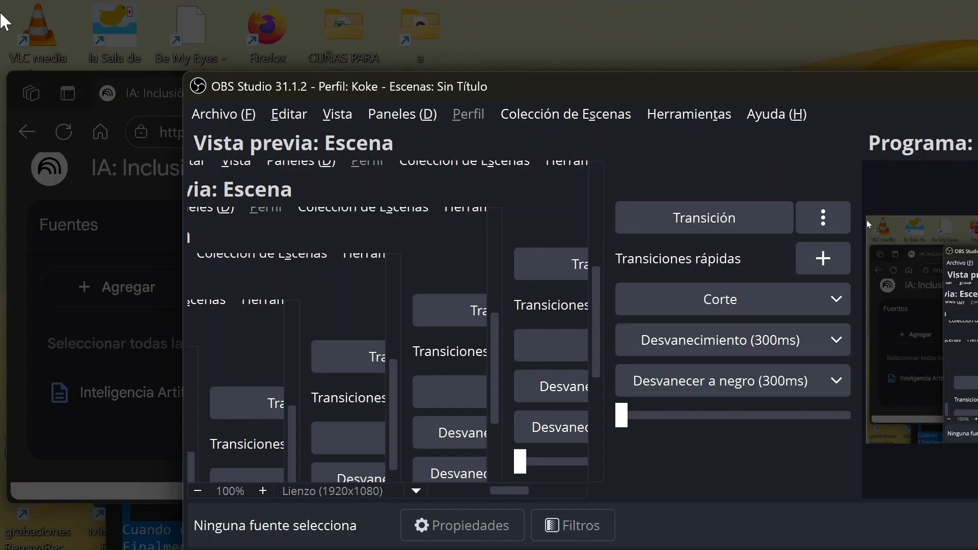
pyautogui.hotkey('alt', 'Tab')
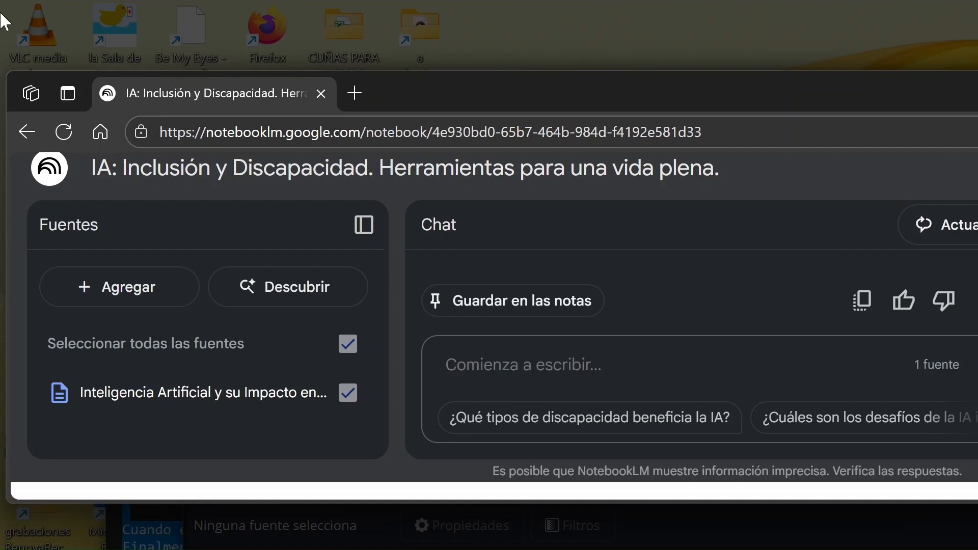
# Examine the customization options of the Resumen de video, including language and presenter focus, and close them without changes
pyautogui.press('Return')
pyautogui.press('Tab')
pyautogui.press('Tab')
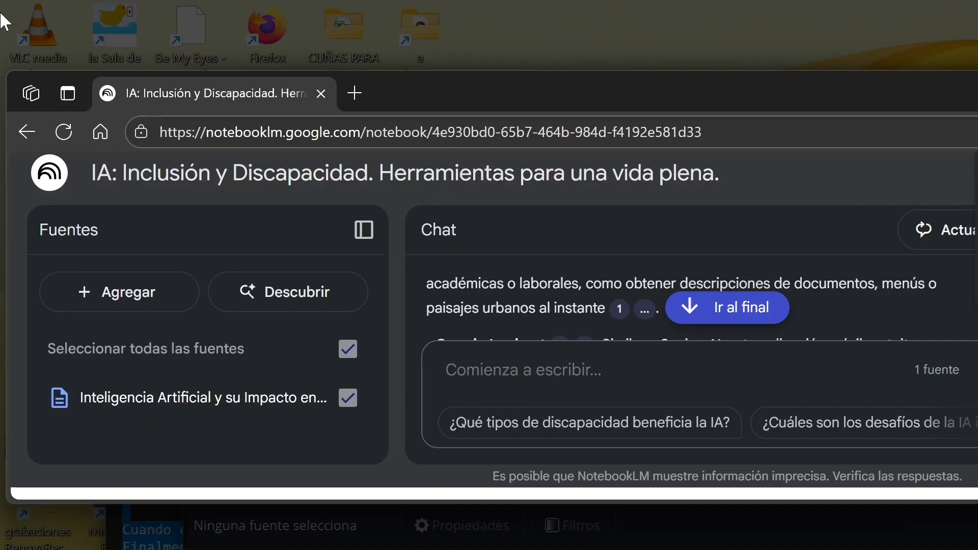
pyautogui.press('Return')
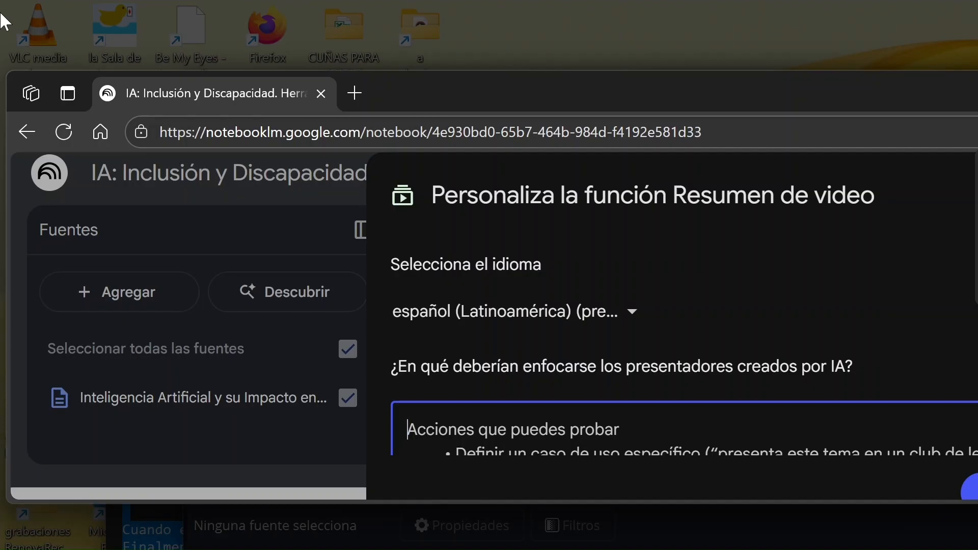
pyautogui.press('Escape')
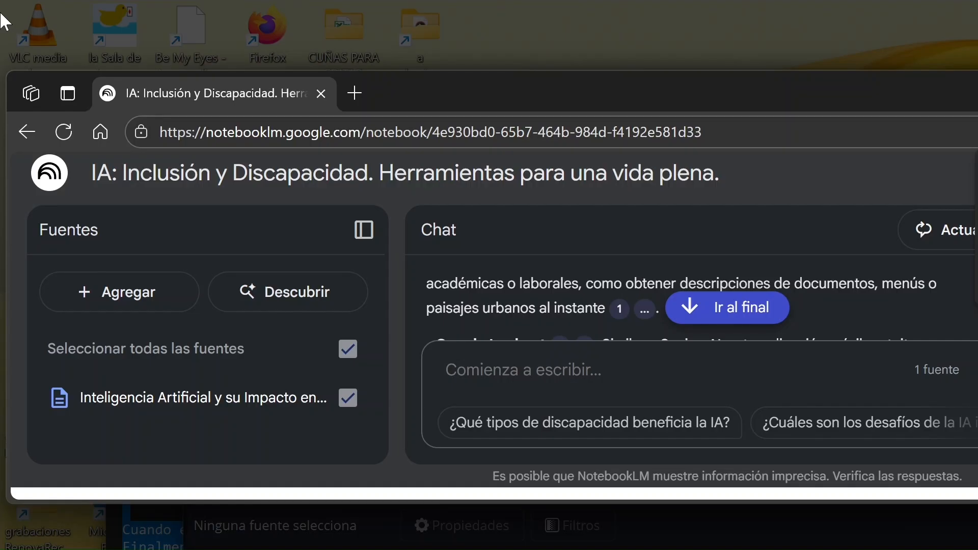
pyautogui.hotkey('alt', 'Tab')
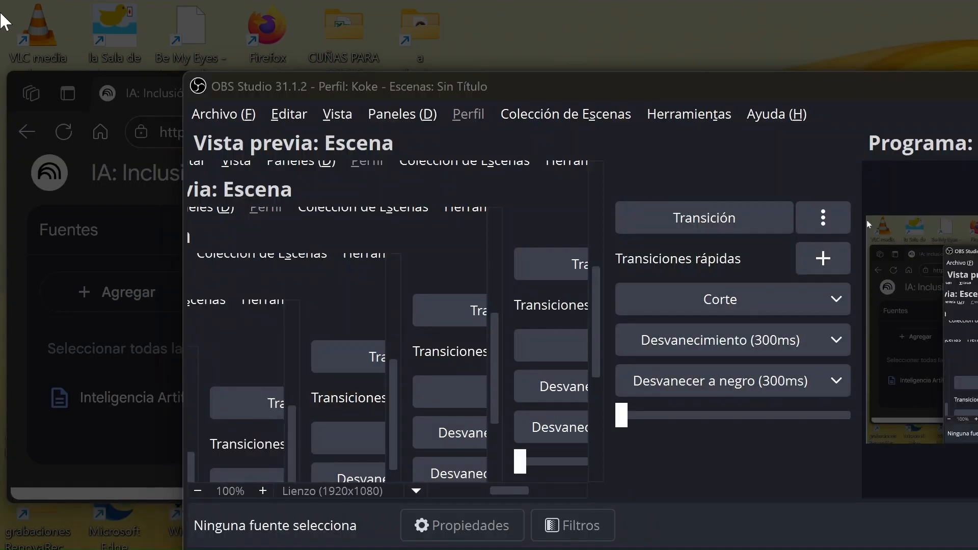
pyautogui.hotkey('alt', 'Tab')
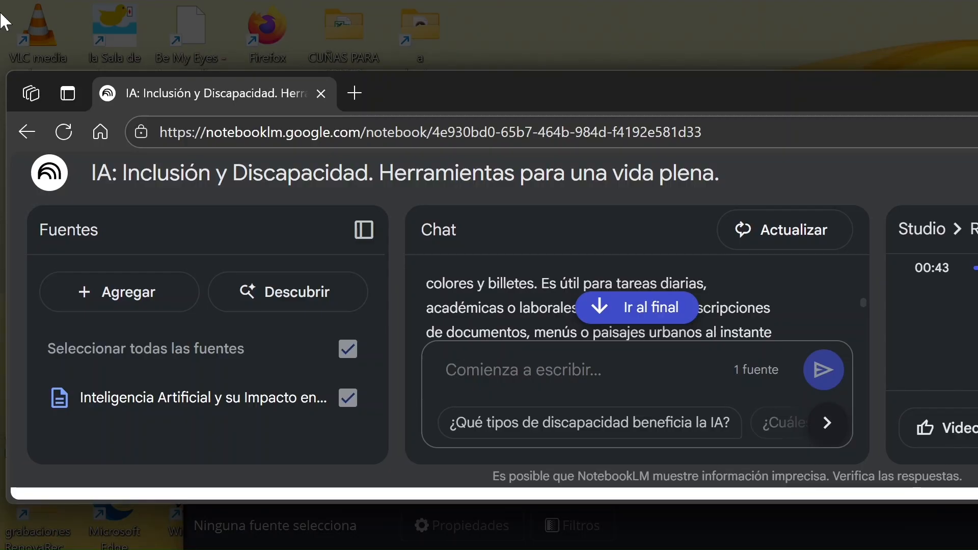
# Download the generated video overview from the notebook's Studio
pyautogui.press('Return')
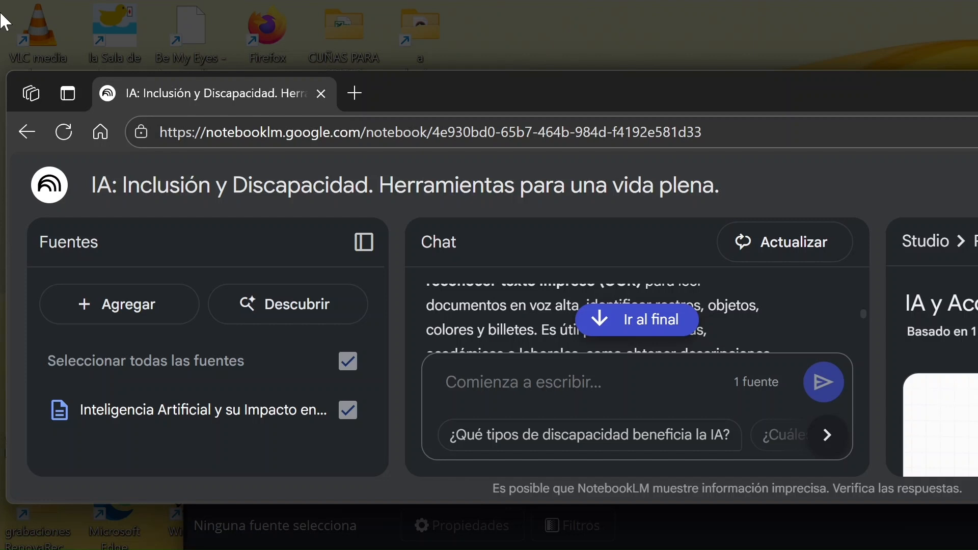
pyautogui.press('Return')
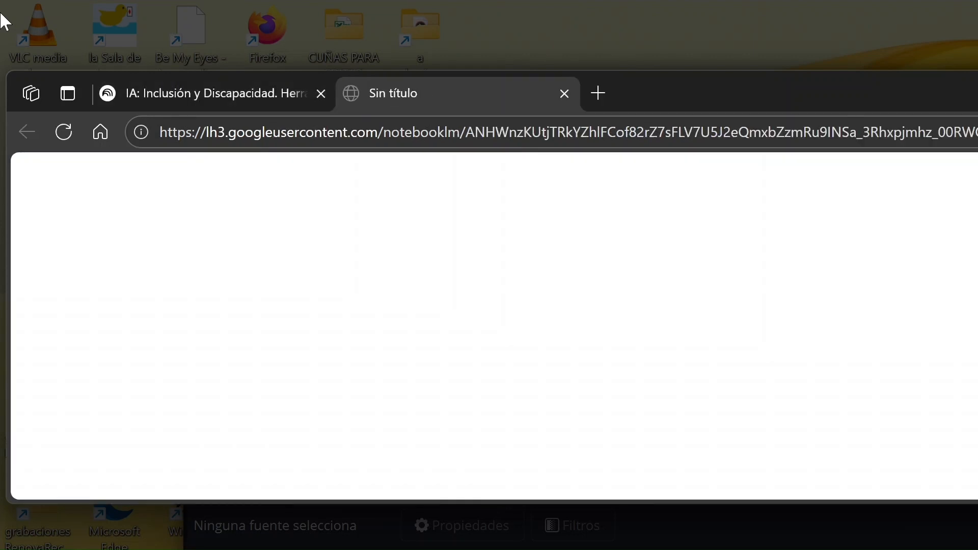